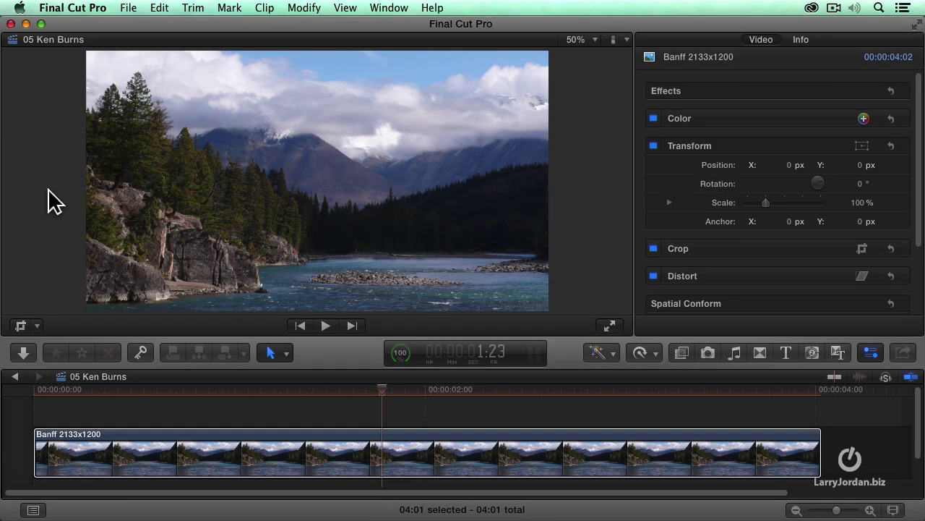
Show the Libraries sidebar and open the empty 06 3D Zoom project
{"action": "key", "text": "ctrl+super+1"}
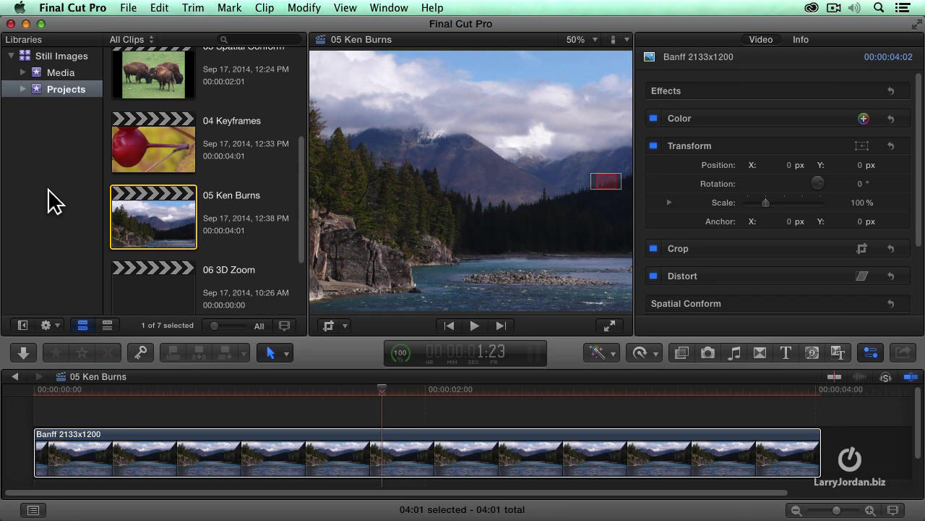
{"action": "double_click", "coordinate": [140, 296]}
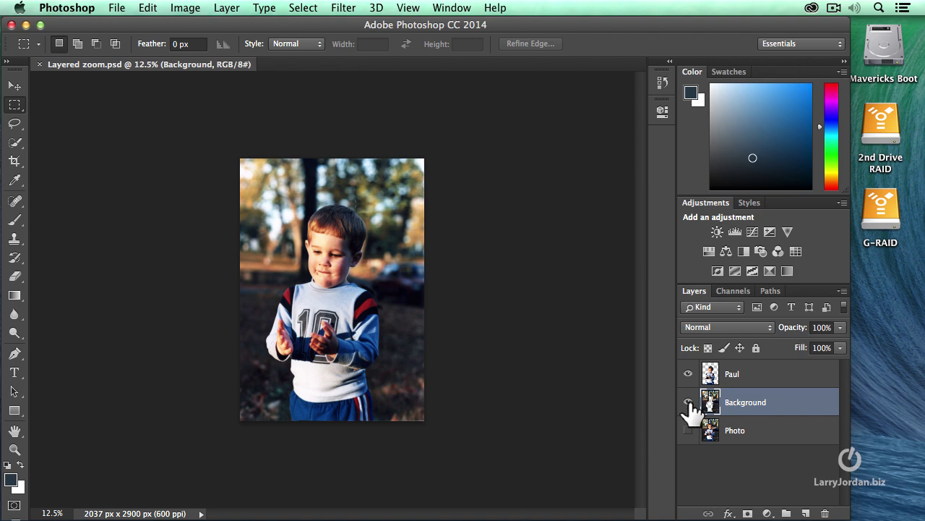
Toggle Photoshop layer visibility to view the cut-out boy, the holed background, and the original photo
{"action": "left_click", "coordinate": [688, 401]}
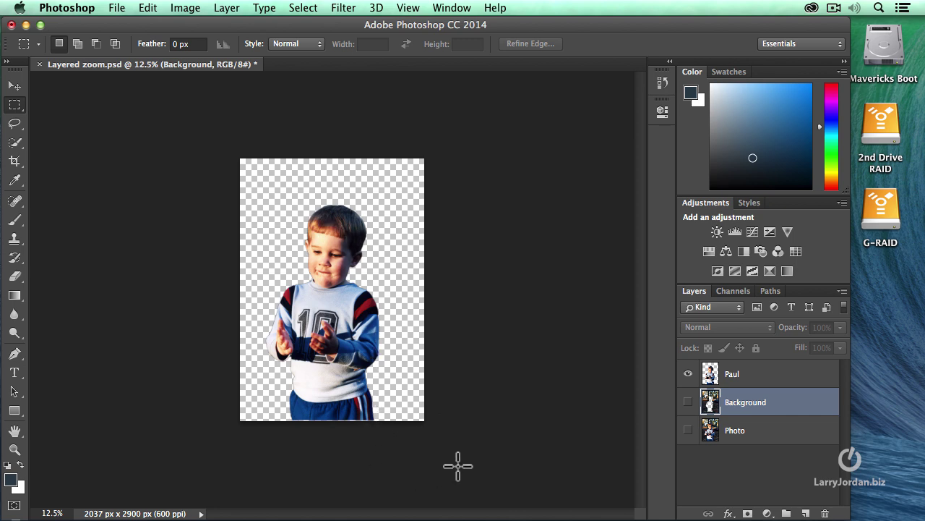
{"action": "left_click", "coordinate": [688, 374]}
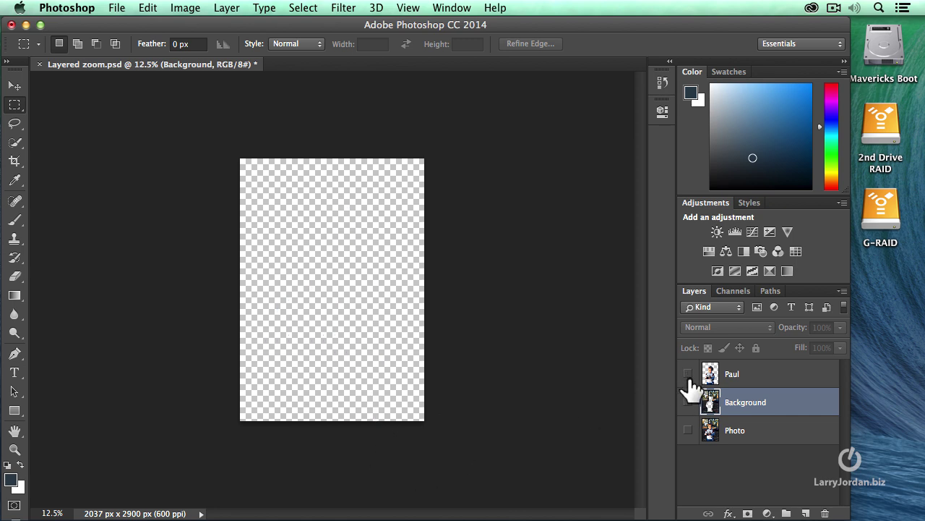
{"action": "left_click", "coordinate": [688, 402]}
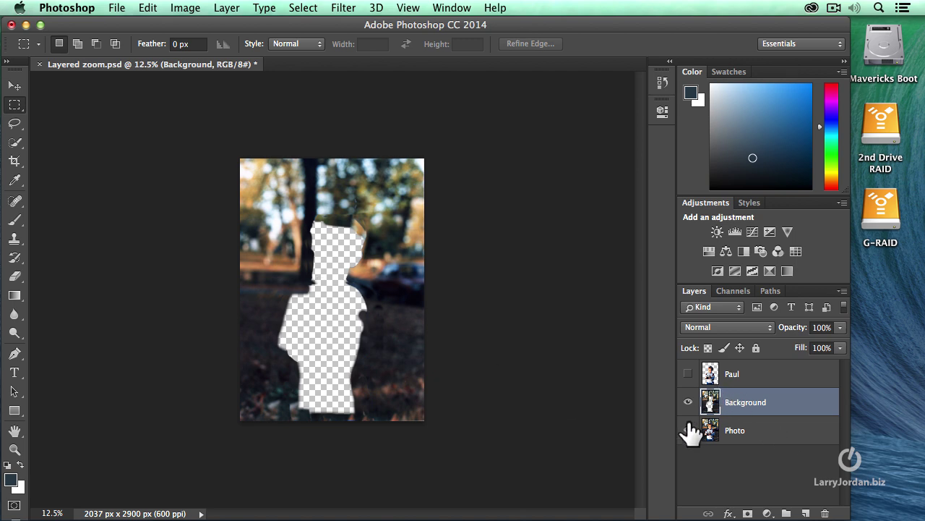
{"action": "left_click", "coordinate": [688, 431]}
{"action": "left_click", "coordinate": [689, 402]}
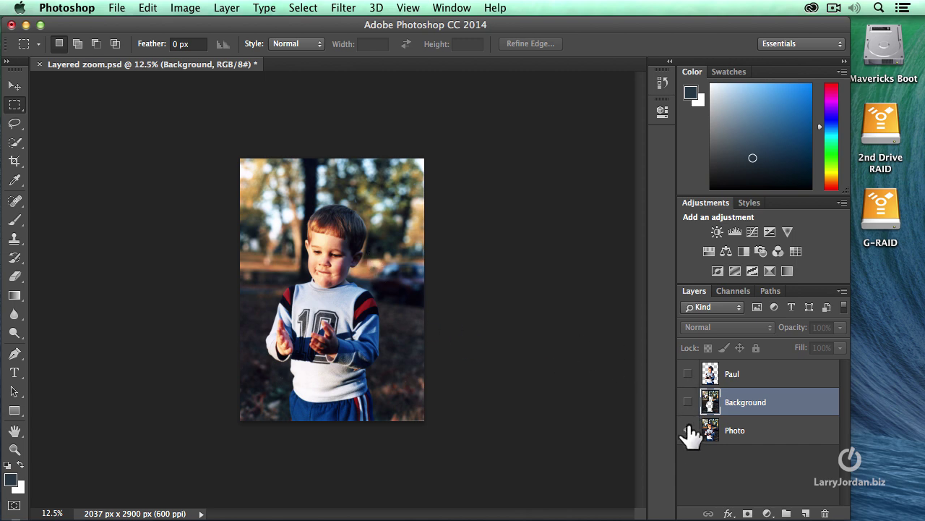
Hide the Photo layer, show Background and Paul again, and hide Photoshop
{"action": "left_click", "coordinate": [687, 429]}
{"action": "left_click", "coordinate": [687, 401]}
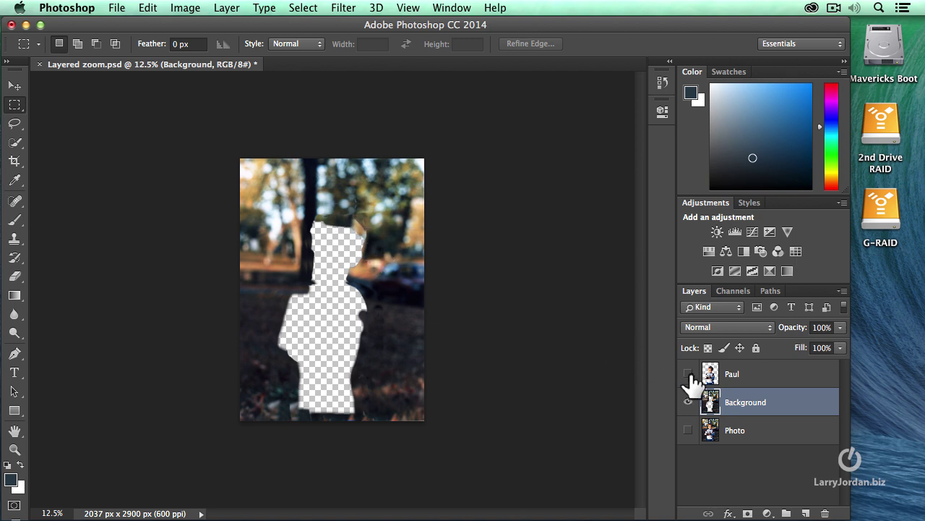
{"action": "left_click", "coordinate": [688, 375]}
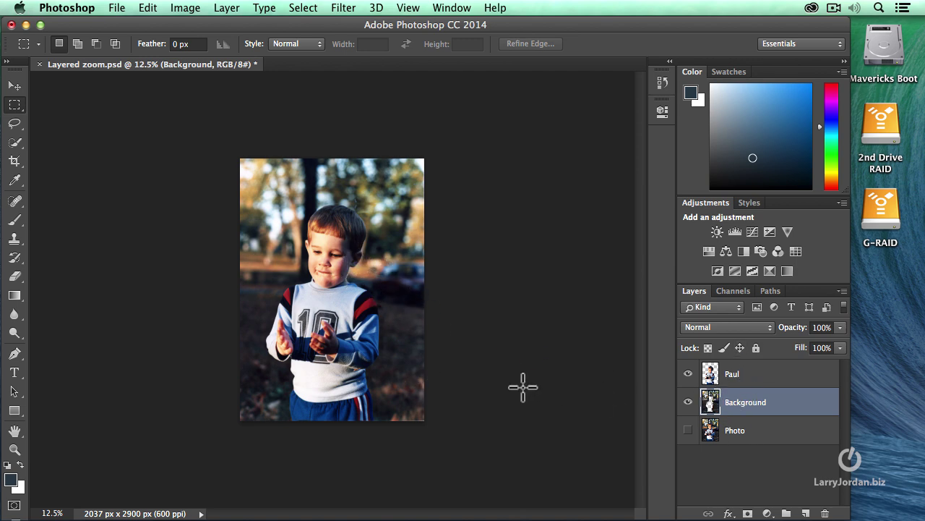
{"action": "key", "text": "super+h"}
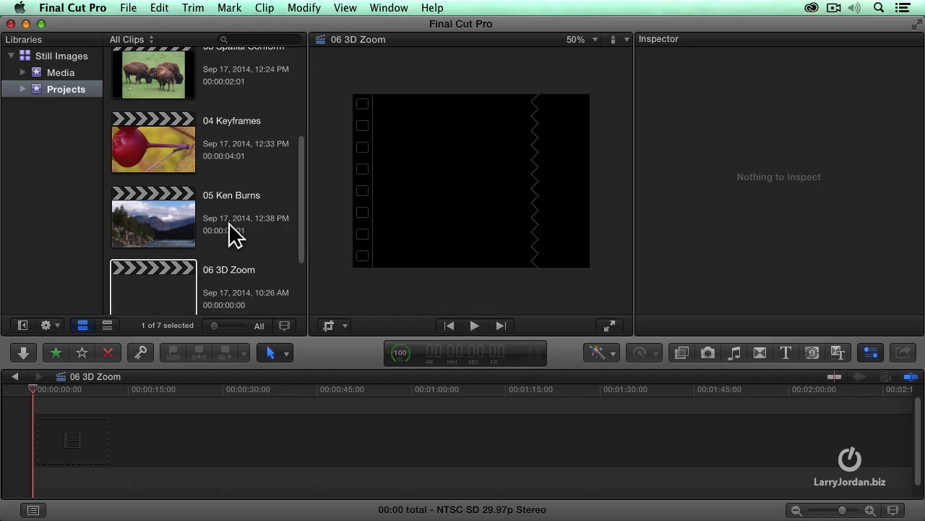
Browse the Media library and preview the Layered zoom.psd clip
{"action": "left_click", "coordinate": [64, 75]}
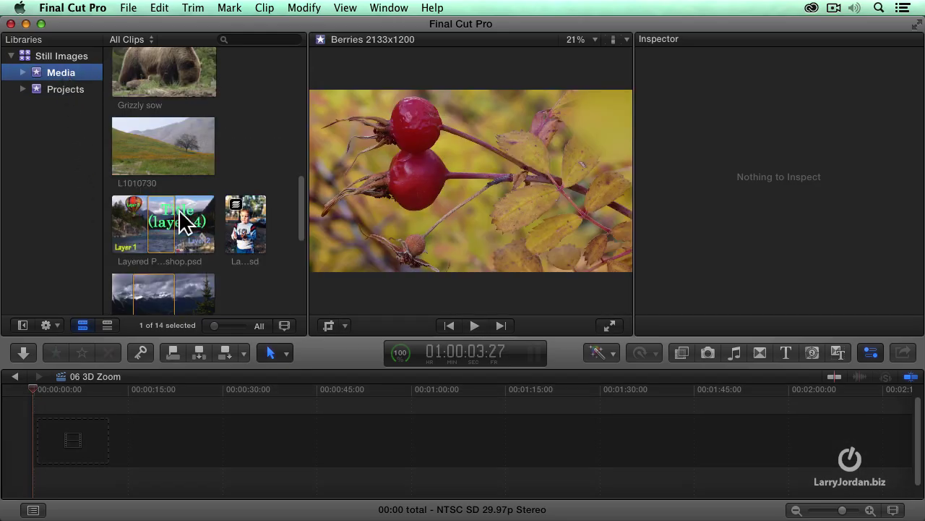
{"action": "left_click", "coordinate": [254, 243]}
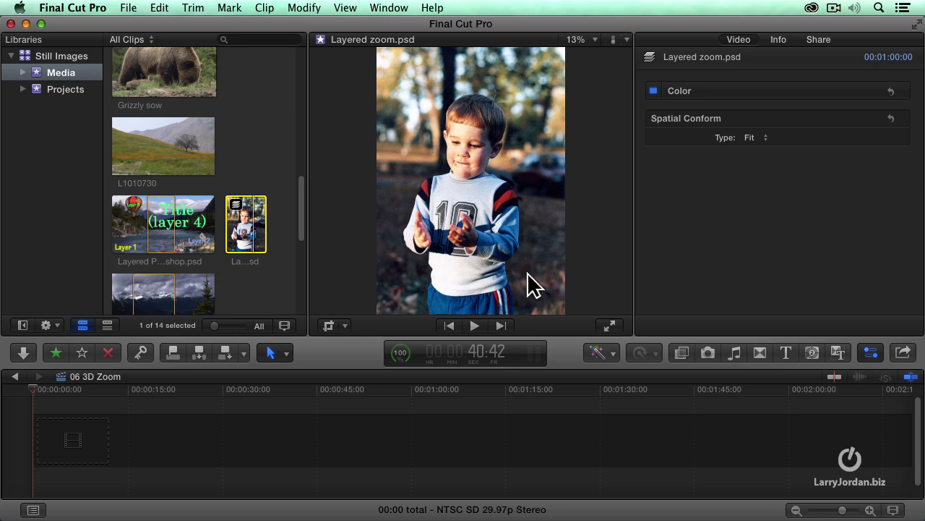
Open Layered zoom.psd in the timeline, enlarge the timeline, hide the browser and fit the viewer
{"action": "double_click", "coordinate": [244, 230]}
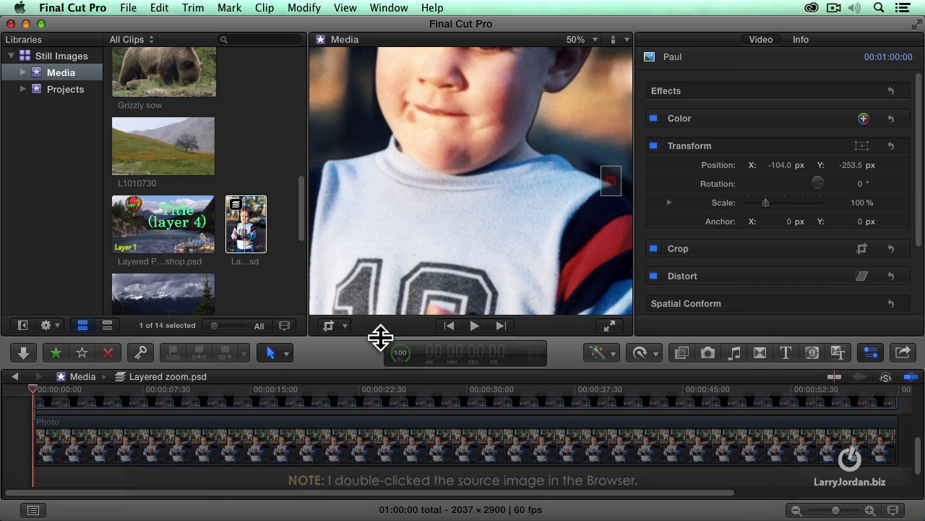
{"action": "left_click_drag", "start_coordinate": [380, 336], "coordinate": [381, 280]}
{"action": "scroll", "coordinate": [445, 432], "scroll_direction": "up", "scroll_amount": 5}
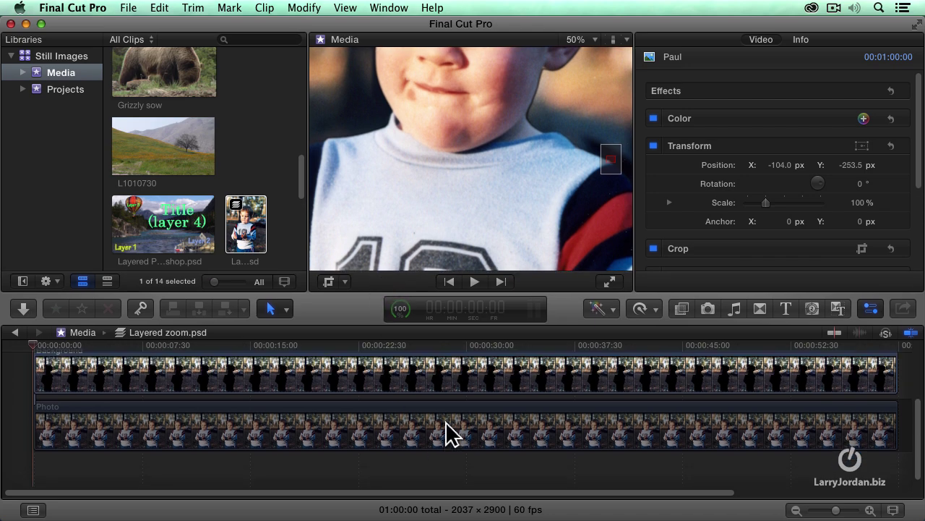
{"action": "scroll", "coordinate": [444, 432], "scroll_direction": "up", "scroll_amount": 3}
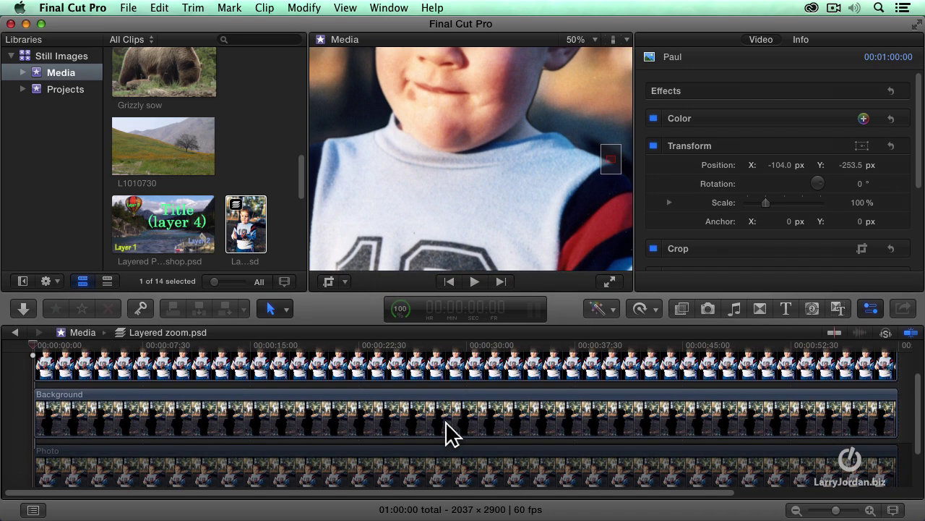
{"action": "key", "text": "ctrl+super+1"}
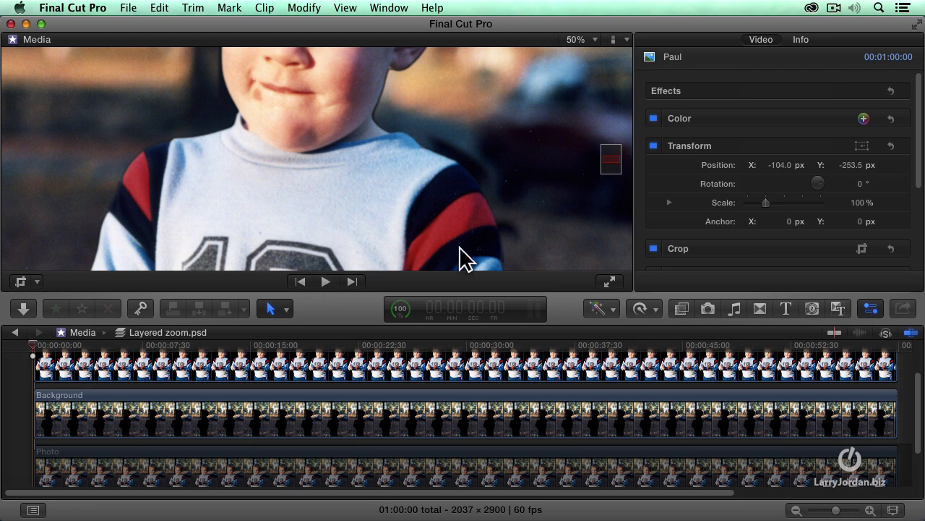
{"action": "key", "text": "shift+z"}
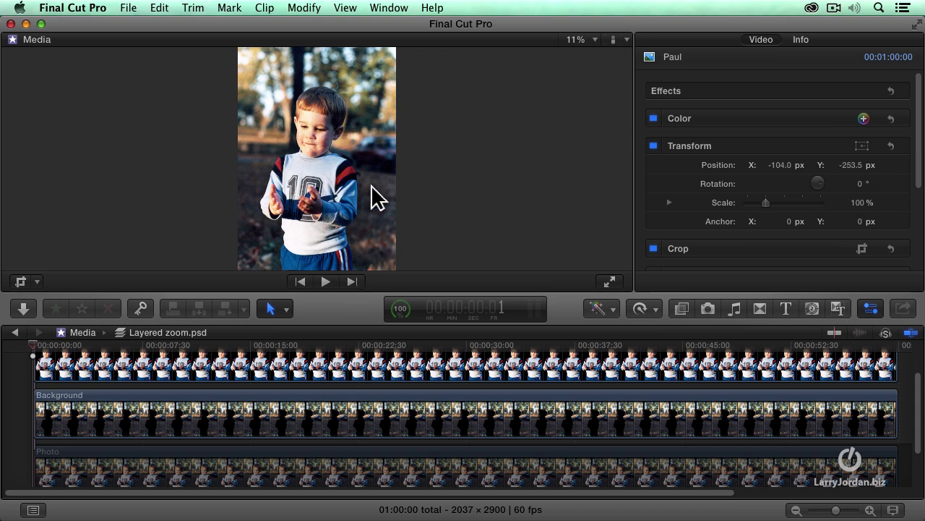
Disable the boy's Paul layer clip and select the Background clip
{"action": "left_click", "coordinate": [360, 373]}
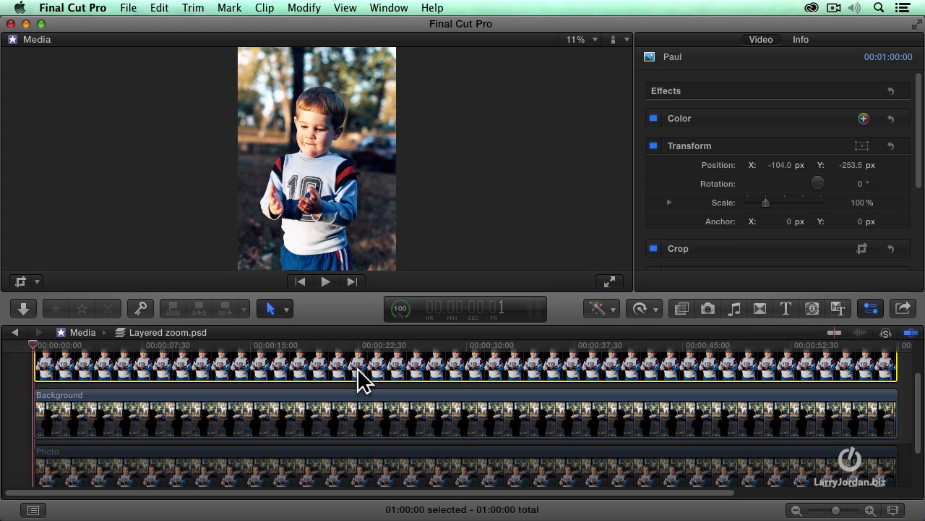
{"action": "key", "text": "v"}
{"action": "left_click", "coordinate": [354, 429]}
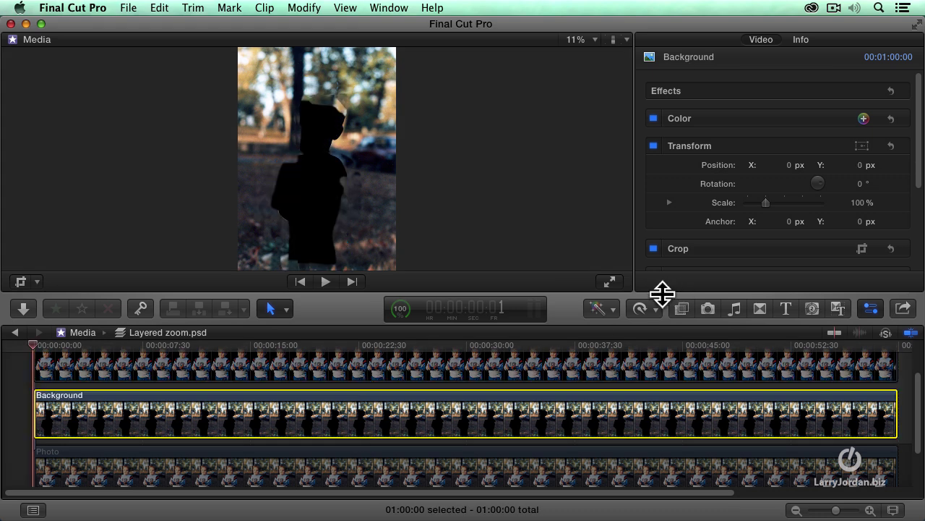
Apply the Gaussian blur effect to the Background clip
{"action": "left_click", "coordinate": [686, 308]}
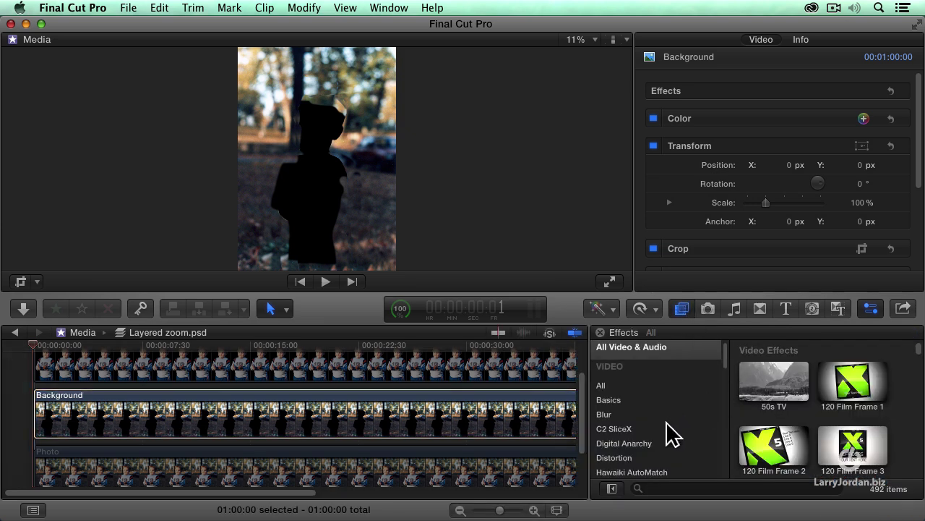
{"action": "left_click", "coordinate": [632, 416]}
{"action": "left_click_drag", "start_coordinate": [787, 423], "coordinate": [438, 412]}
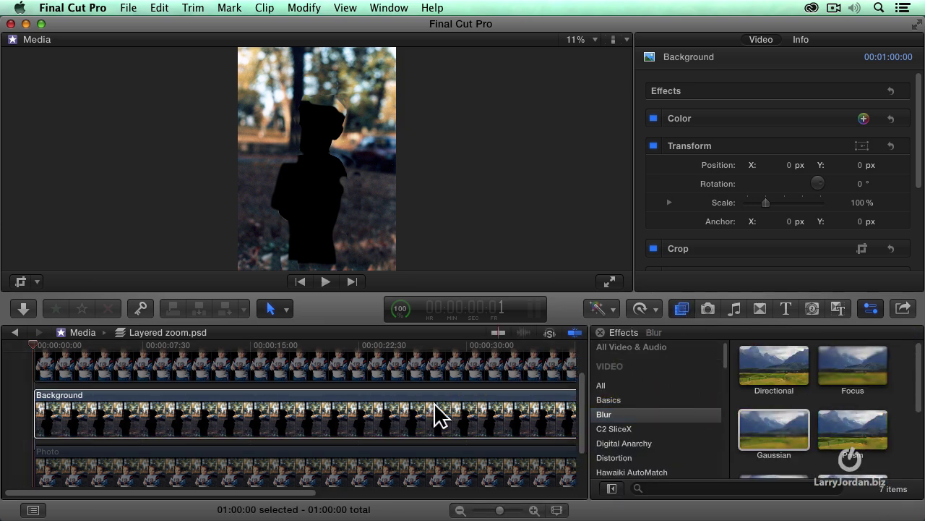
{"action": "left_click", "coordinate": [681, 309]}
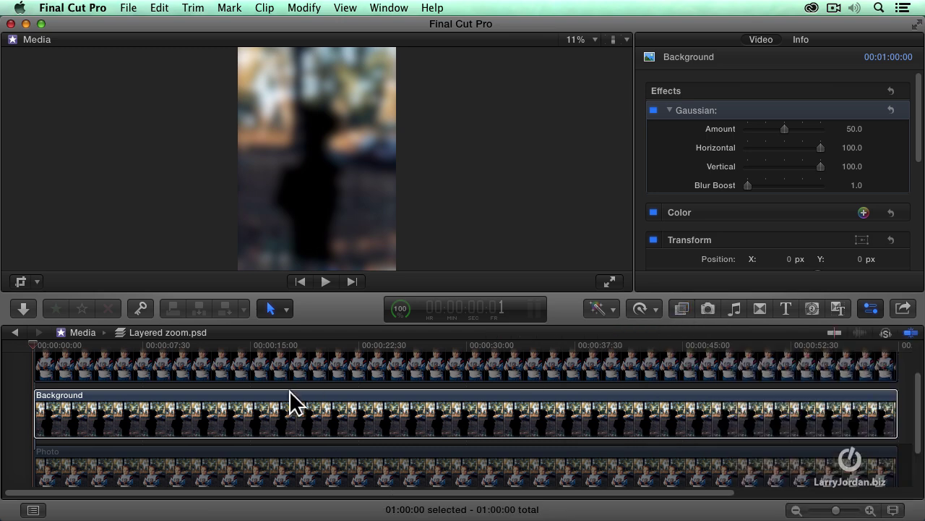
Keyframe the Gaussian blur Amount at 0 at the Background clip's start
{"action": "left_click", "coordinate": [54, 420]}
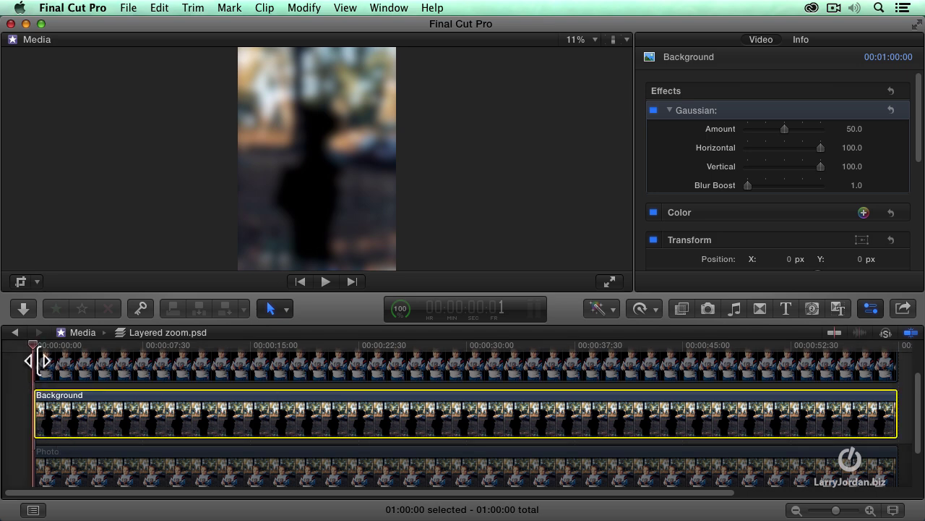
{"action": "mouse_move", "coordinate": [895, 147]}
{"action": "left_click", "coordinate": [889, 130]}
{"action": "left_click_drag", "start_coordinate": [785, 129], "coordinate": [747, 129]}
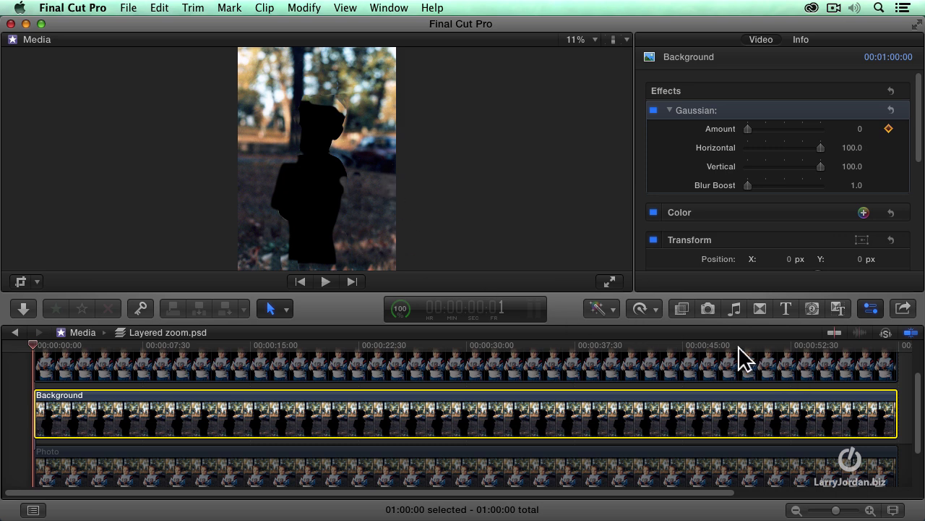
Set the Paul and Background clip durations to 10:00
{"action": "scroll", "coordinate": [545, 382], "scroll_direction": "up", "scroll_amount": 2}
{"action": "left_click", "coordinate": [542, 399]}
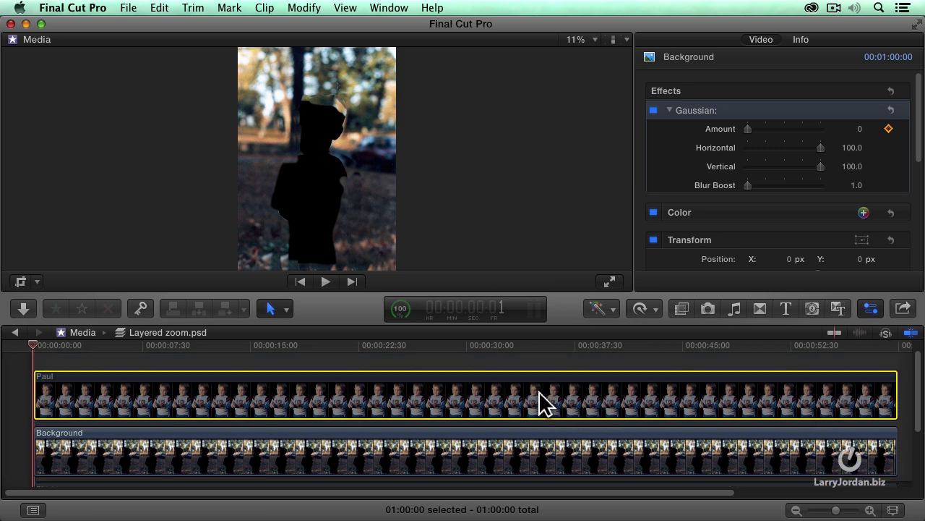
{"action": "key", "text": "ctrl+d"}
{"action": "type", "text": "1:00"}
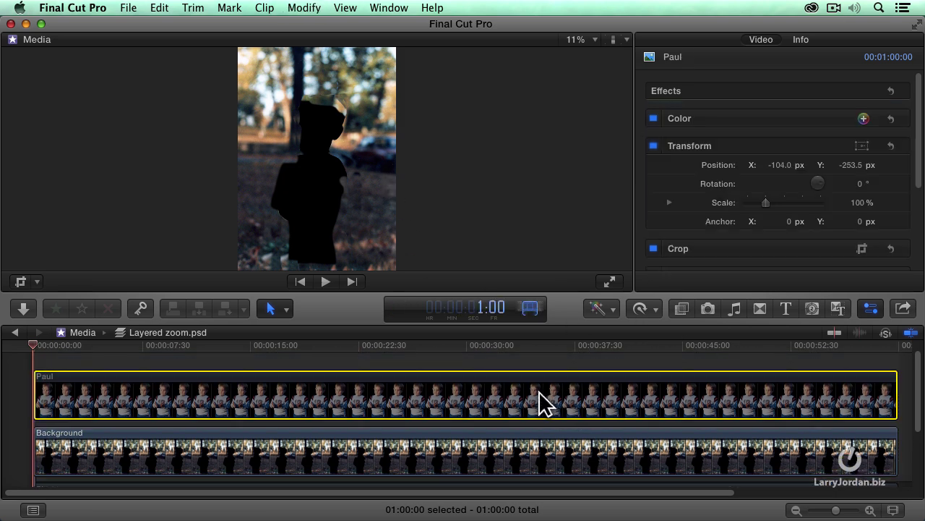
{"action": "type", "text": ":0"}
{"action": "key", "text": "Return"}
{"action": "left_click", "coordinate": [543, 452]}
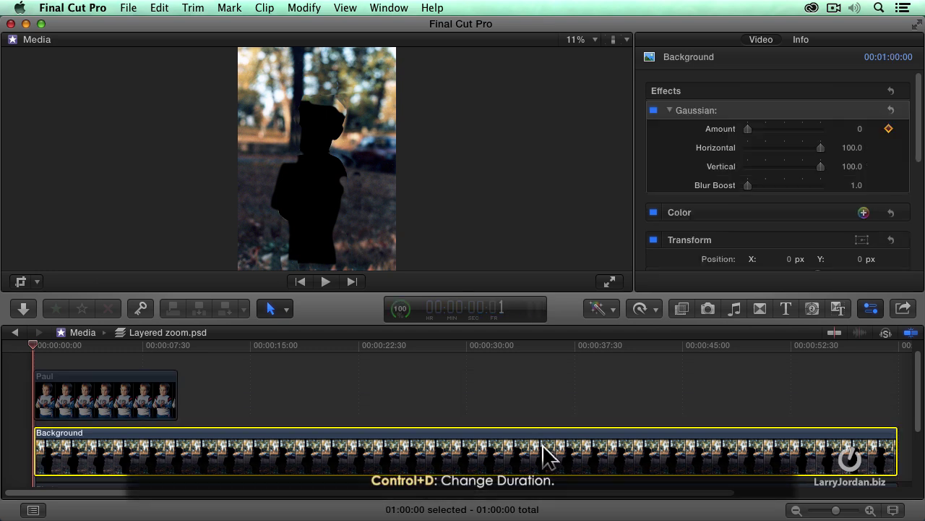
{"action": "key", "text": "ctrl+d"}
{"action": "type", "text": "1000"}
{"action": "key", "text": "Return"}
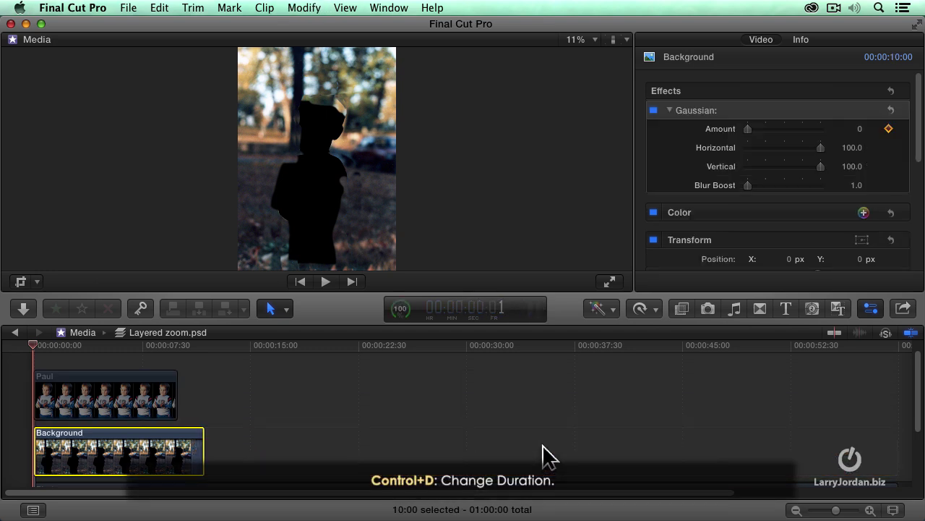
Set the Photo clip duration to 10:00 and fit the clips across the timeline
{"action": "scroll", "coordinate": [553, 456], "scroll_direction": "down", "scroll_amount": 1}
{"action": "left_click", "coordinate": [538, 492]}
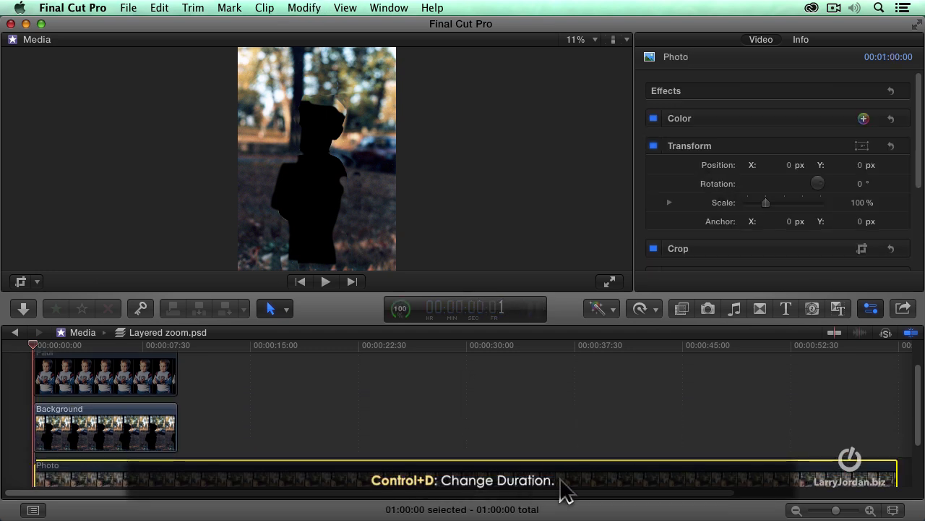
{"action": "key", "text": "ctrl+d"}
{"action": "key", "text": "Return"}
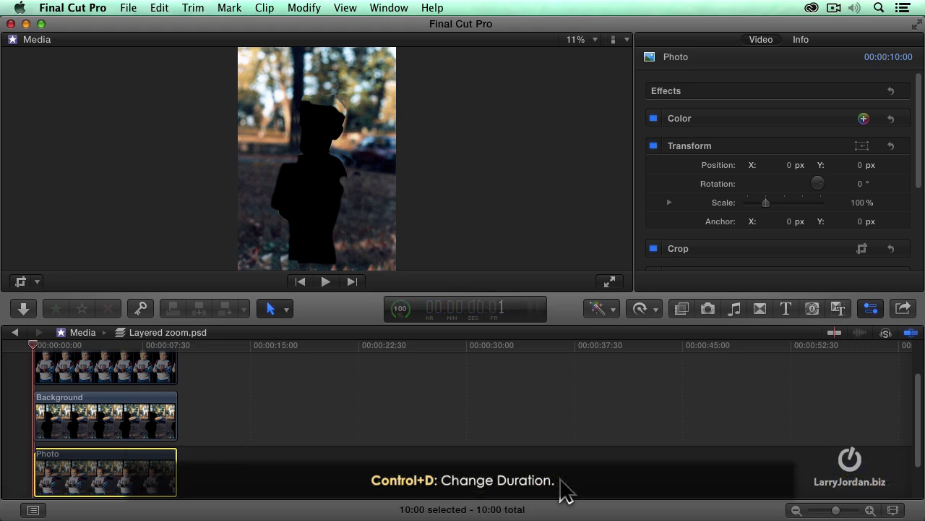
{"action": "key", "text": "shift+z"}
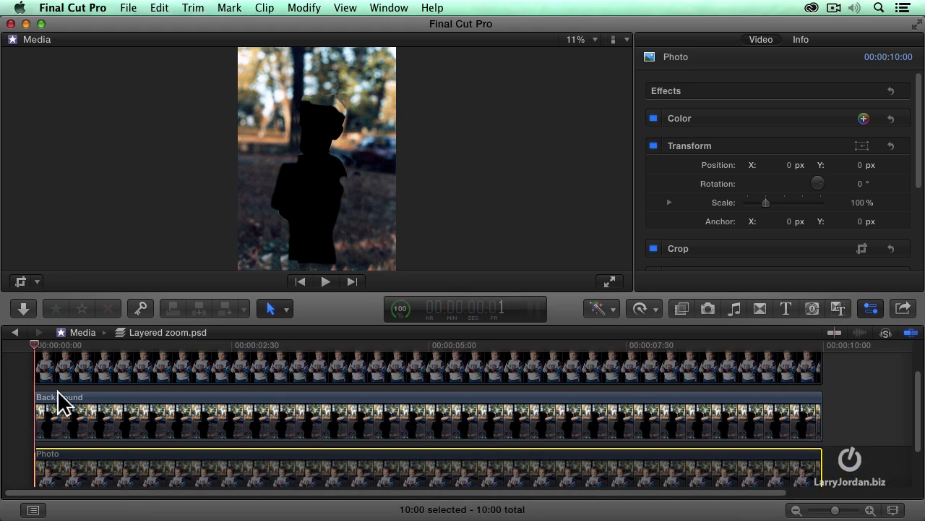
Keyframe the Background's Gaussian blur Amount to 50 at 7:30 and scrub to preview the ramp
{"action": "left_click", "coordinate": [71, 427]}
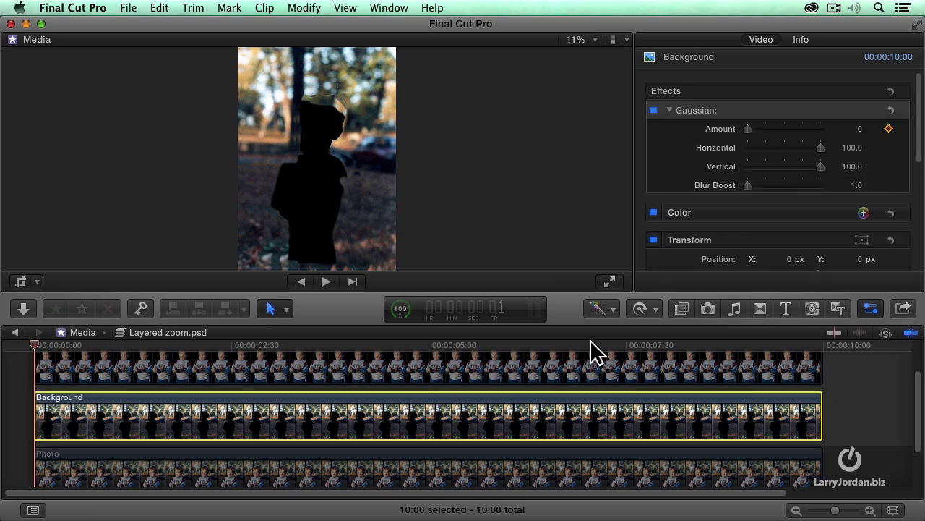
{"action": "left_click_drag", "start_coordinate": [590, 340], "coordinate": [628, 366]}
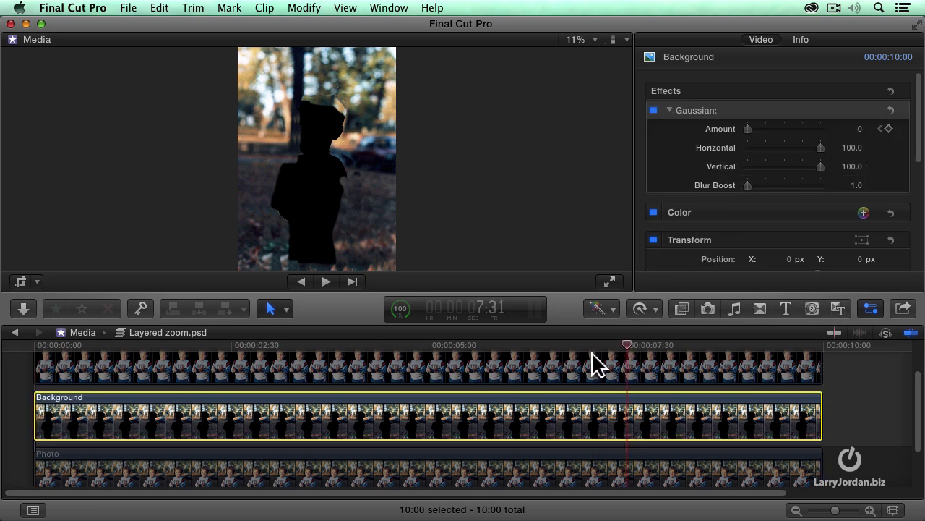
{"action": "key", "text": "Right"}
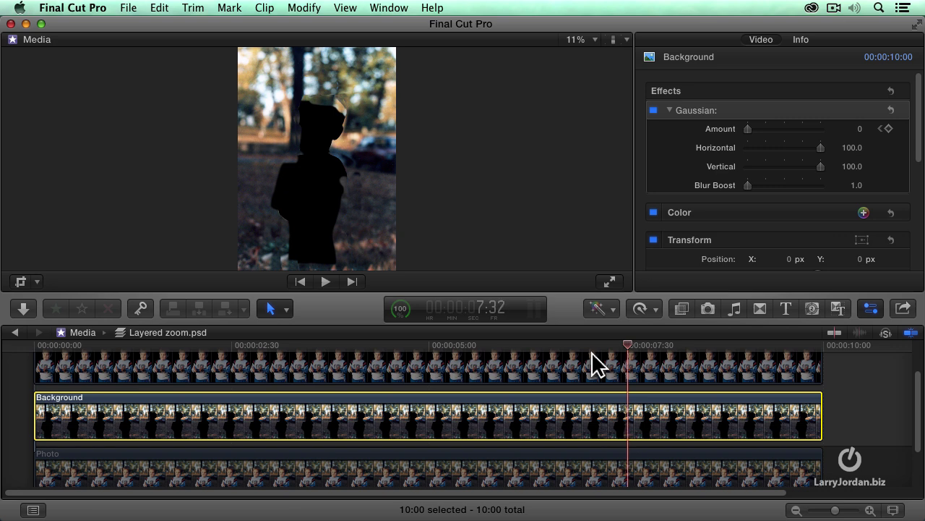
{"action": "key", "text": "Left"}
{"action": "key", "text": "Left"}
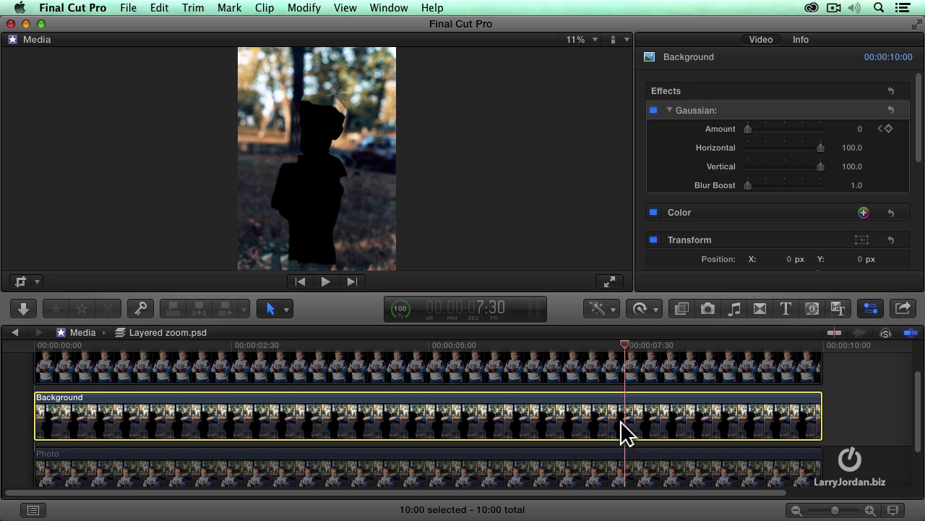
{"action": "left_click", "coordinate": [889, 129]}
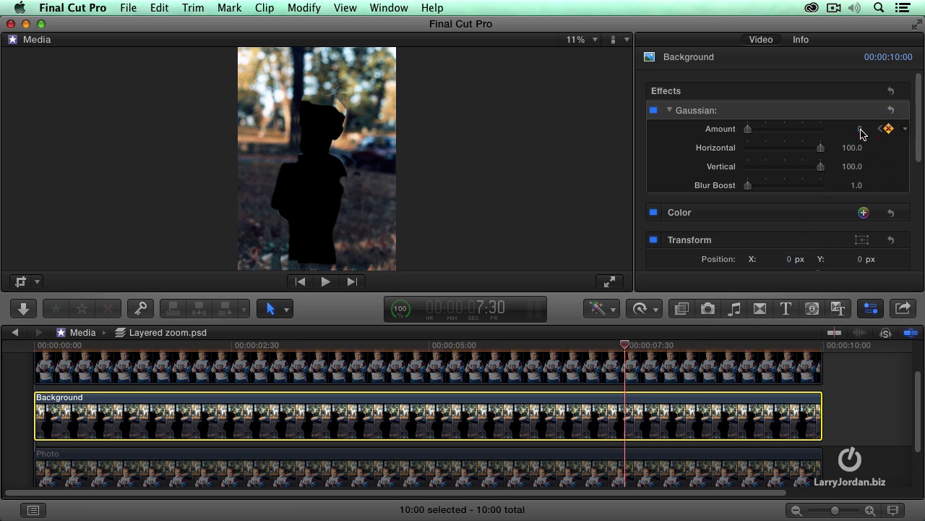
{"action": "left_click", "coordinate": [861, 128]}
{"action": "type", "text": "50"}
{"action": "key", "text": "Return"}
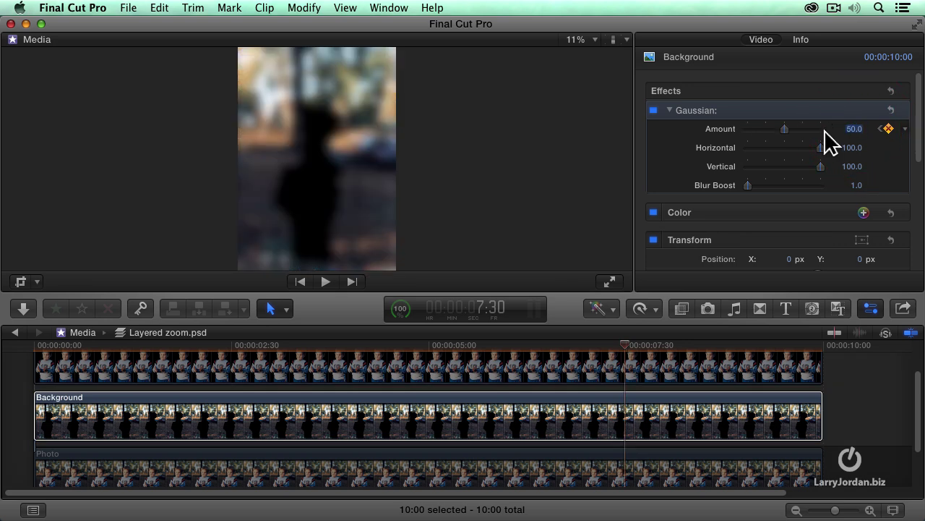
{"action": "left_click_drag", "start_coordinate": [49, 354], "coordinate": [483, 357]}
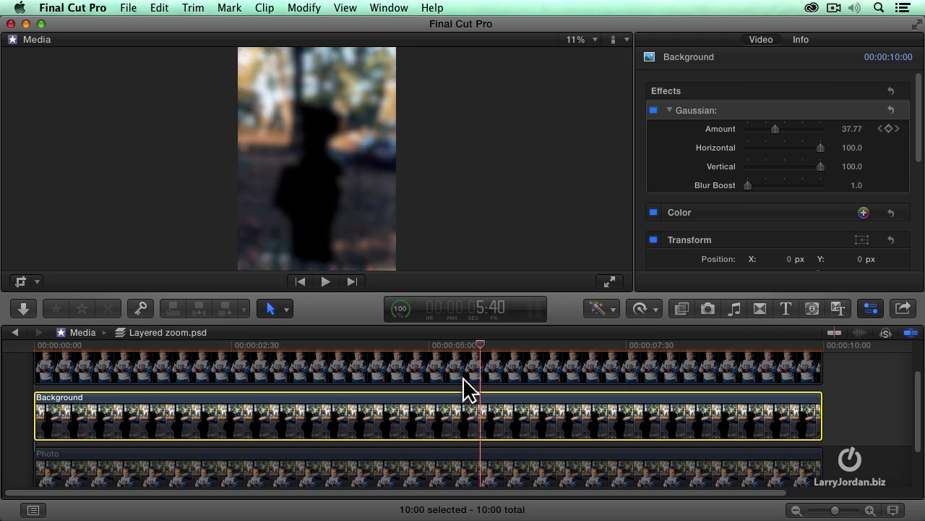
Select the Paul clip and park the playhead at the clip start
{"action": "left_click", "coordinate": [467, 382]}
{"action": "left_click", "coordinate": [466, 427]}
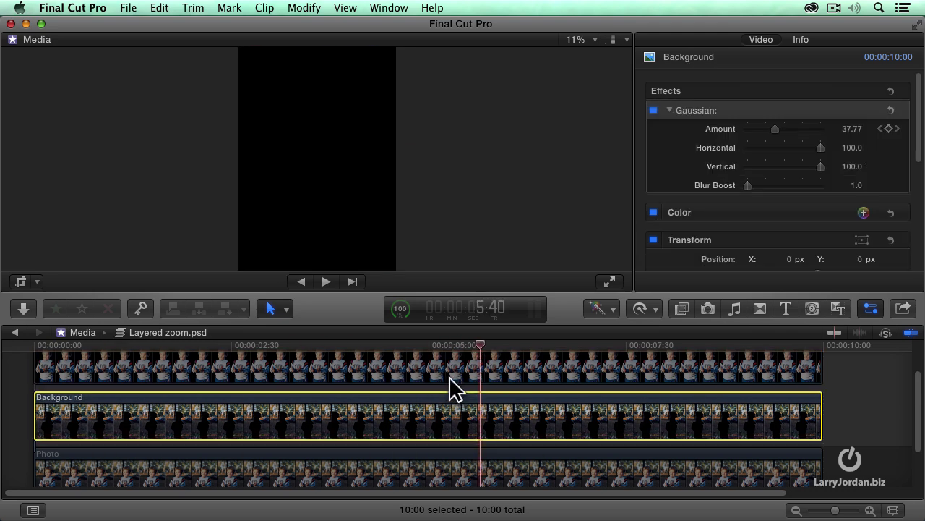
{"action": "left_click", "coordinate": [446, 366]}
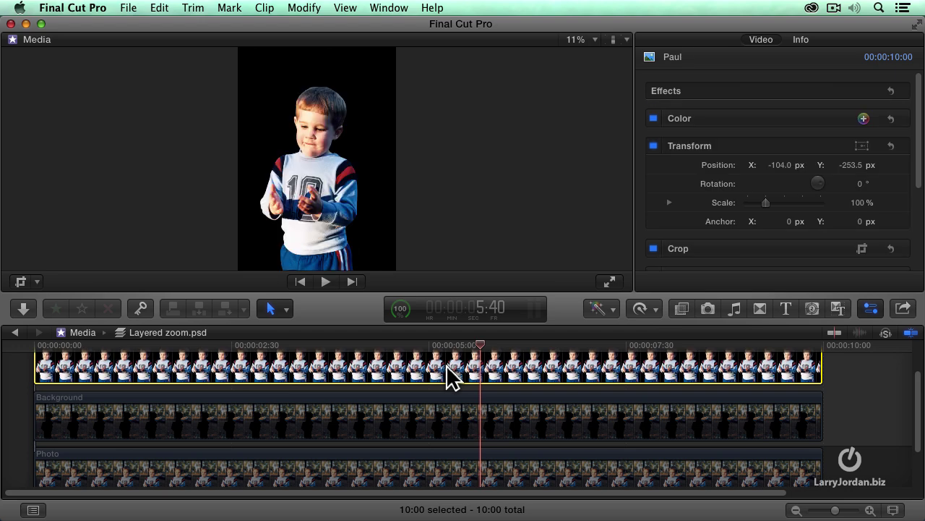
{"action": "left_click", "coordinate": [127, 346]}
{"action": "left_click_drag", "start_coordinate": [123, 346], "coordinate": [39, 344]}
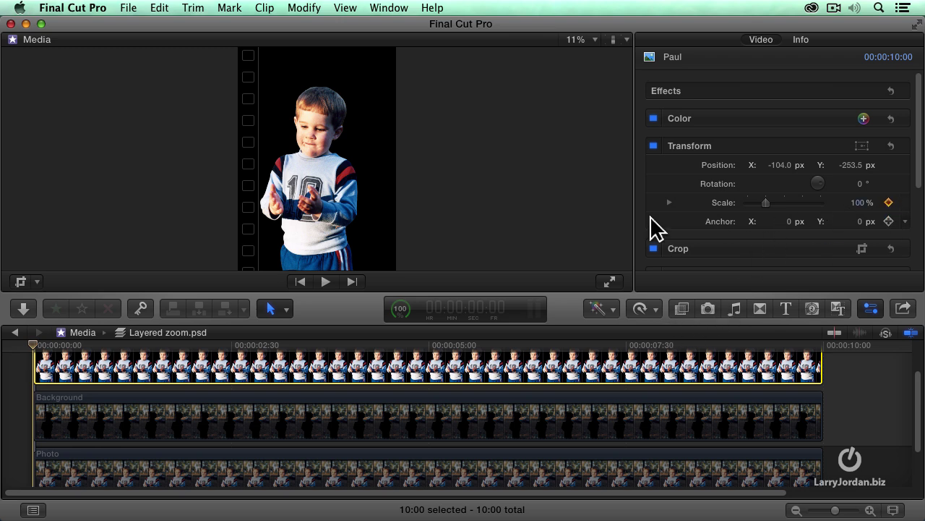
{"action": "scroll", "coordinate": [650, 216], "scroll_direction": "down", "scroll_amount": 5}
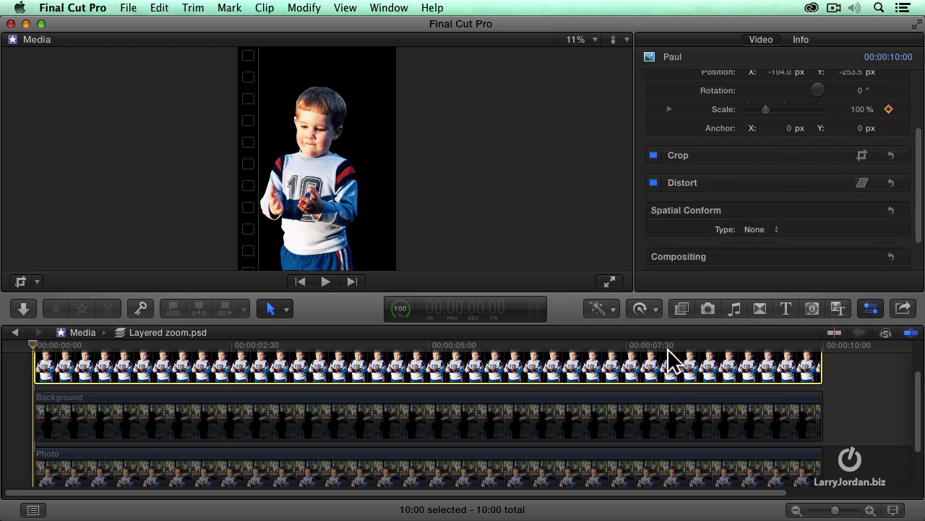
Scale Paul to about 155% at 7:30 and play back the zoom from the start
{"action": "left_click_drag", "start_coordinate": [621, 360], "coordinate": [628, 362]}
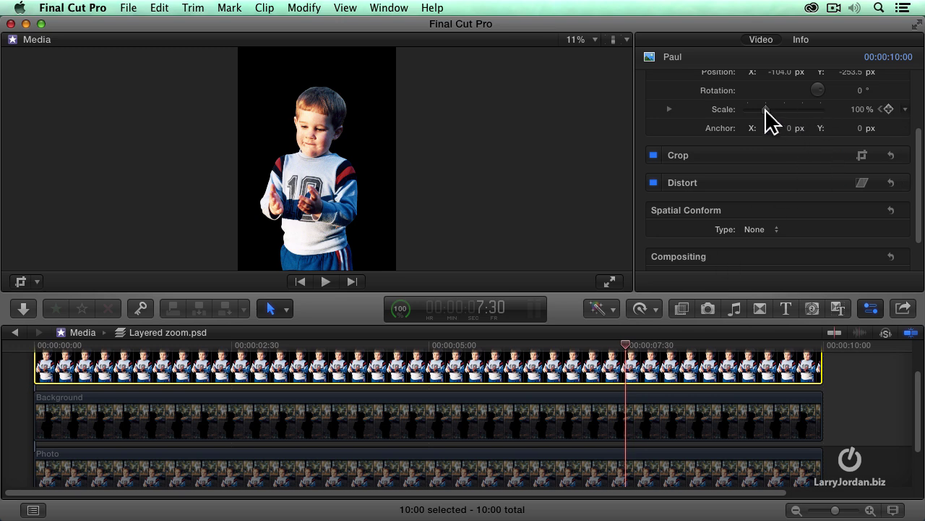
{"action": "left_click_drag", "start_coordinate": [766, 110], "coordinate": [777, 109]}
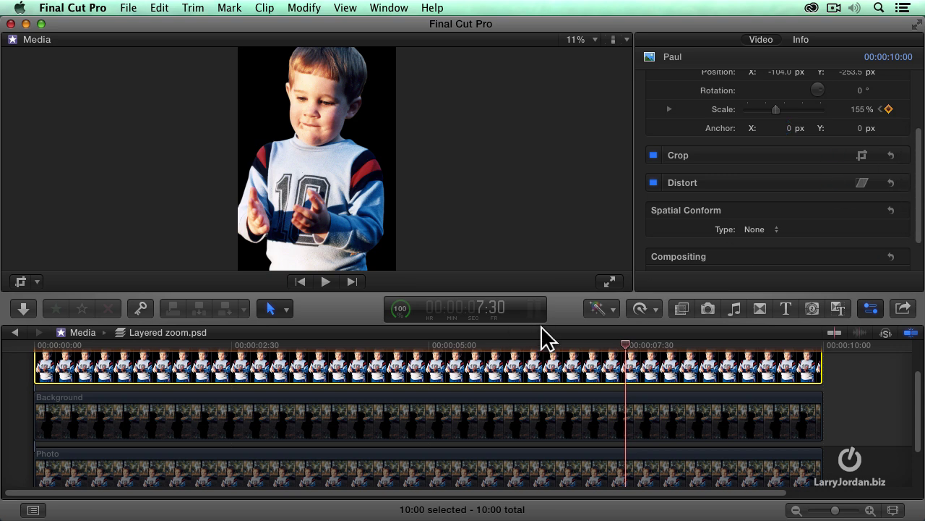
{"action": "left_click", "coordinate": [46, 350]}
{"action": "left_click_drag", "start_coordinate": [39, 346], "coordinate": [22, 348]}
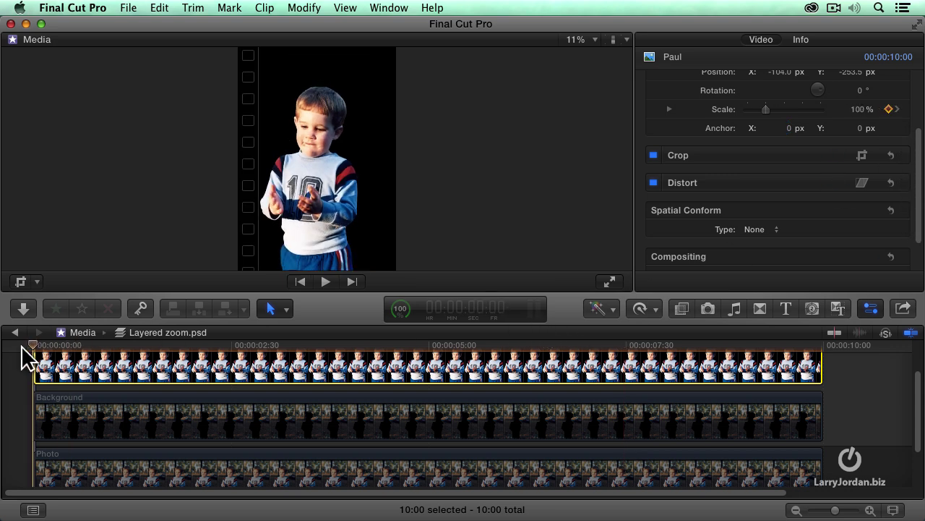
{"action": "key", "text": "space"}
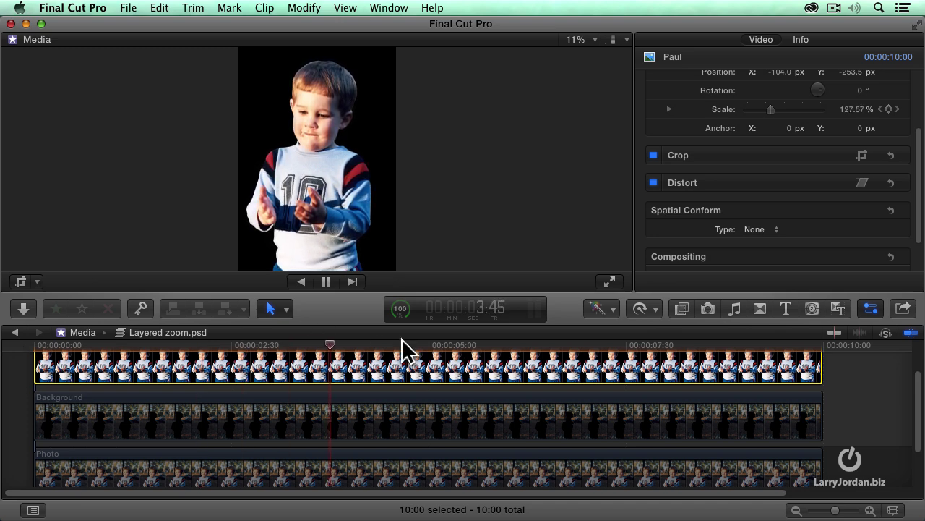
{"action": "key", "text": "space"}
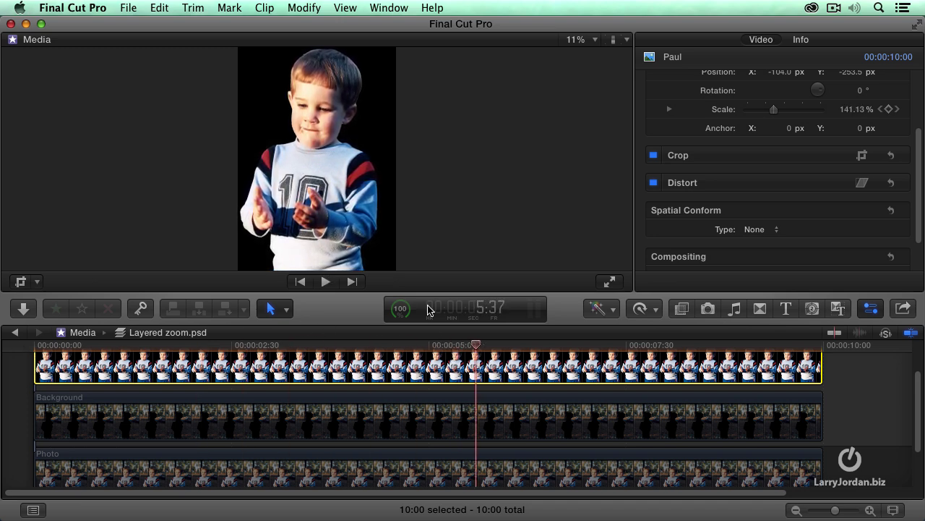
Preview the Background clip's blur ramp, then stop and return the playhead to the start
{"action": "key", "text": "j"}
{"action": "key", "text": "j"}
{"action": "key", "text": "j"}
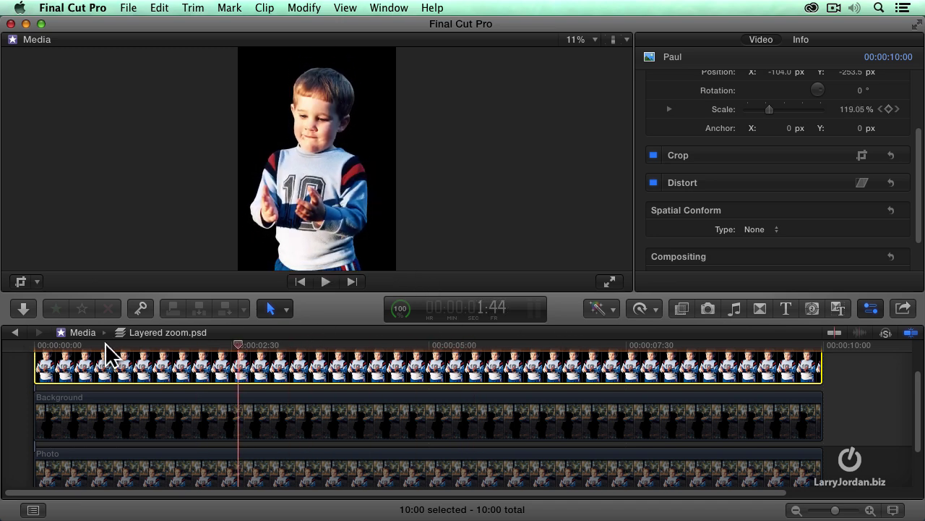
{"action": "left_click", "coordinate": [112, 430]}
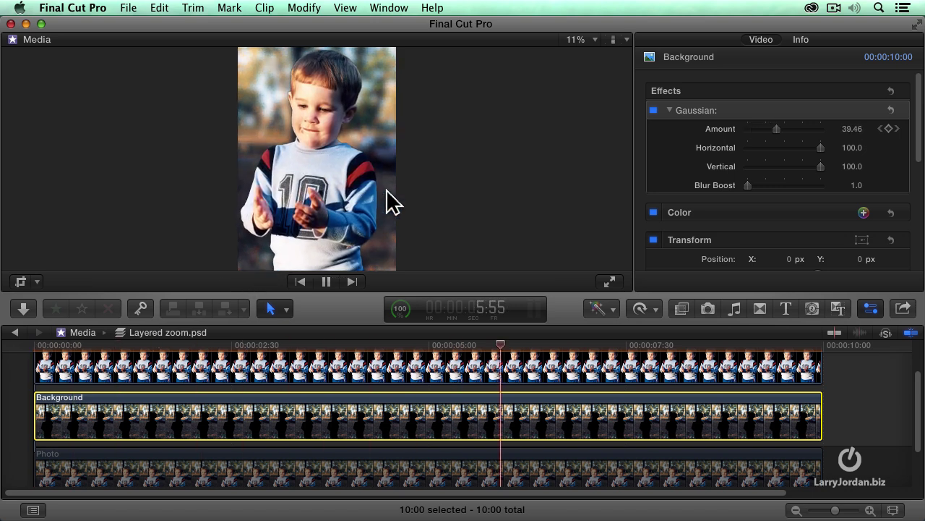
{"action": "key", "text": "space"}
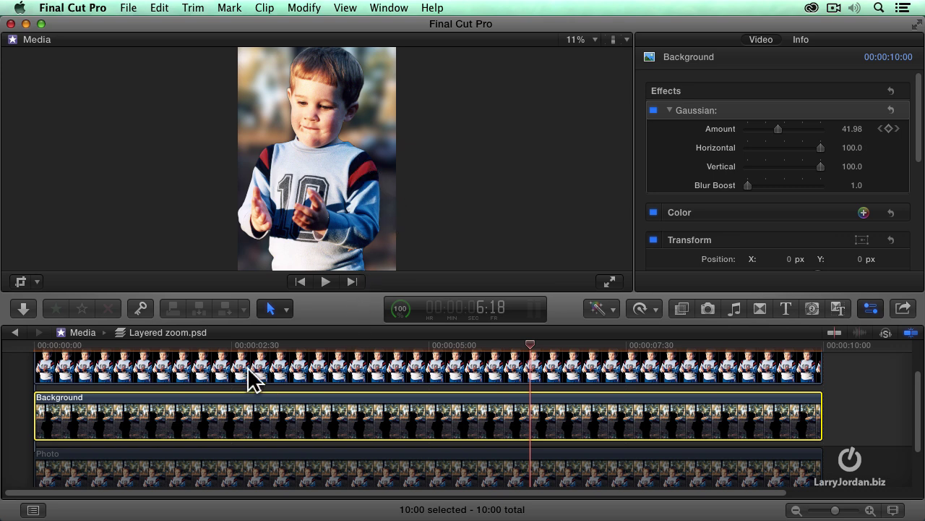
{"action": "left_click_drag", "start_coordinate": [217, 345], "coordinate": [33, 349]}
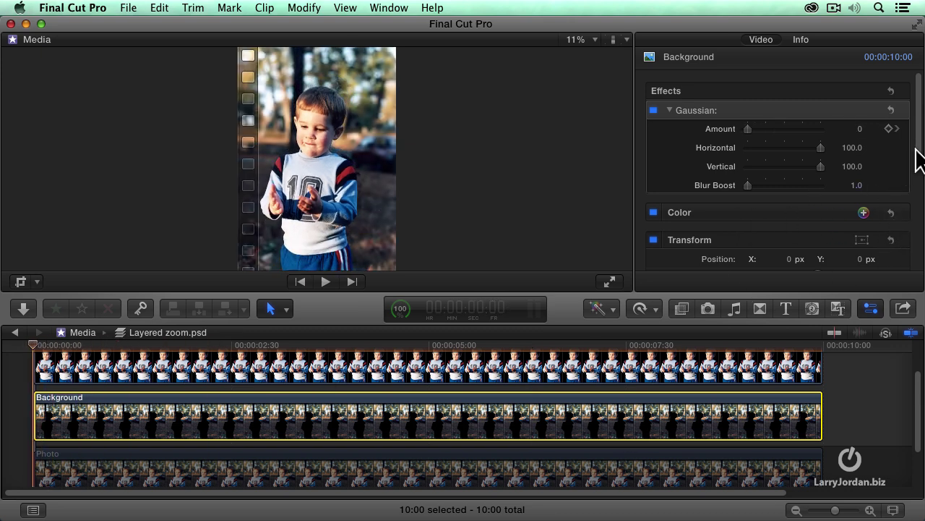
Keyframe the Background's Scale to 120% at 7:30 and play it back from the start
{"action": "left_click_drag", "start_coordinate": [916, 148], "coordinate": [919, 206]}
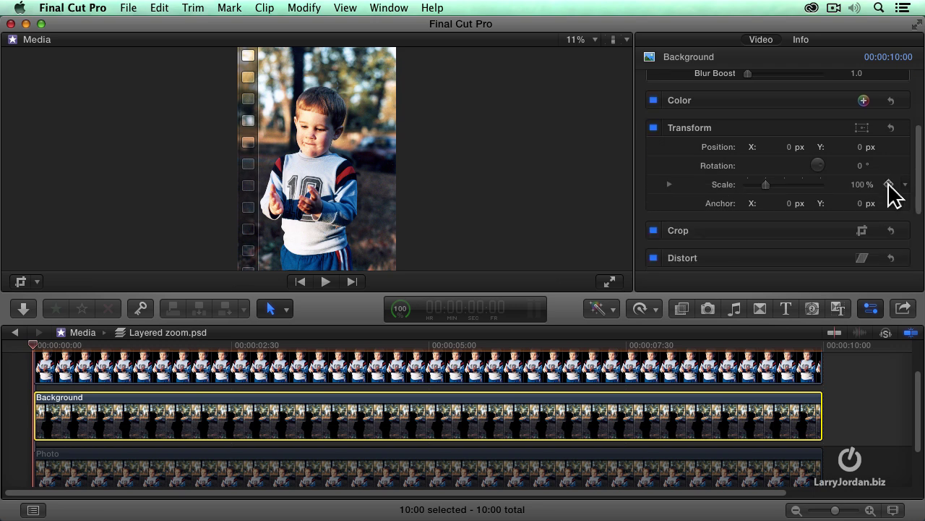
{"action": "left_click_drag", "start_coordinate": [616, 354], "coordinate": [625, 350]}
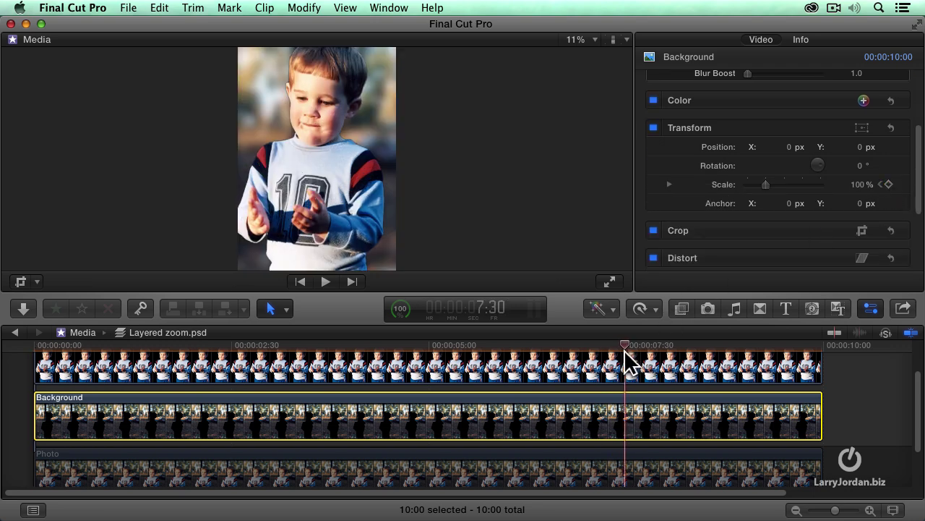
{"action": "left_click", "coordinate": [889, 184]}
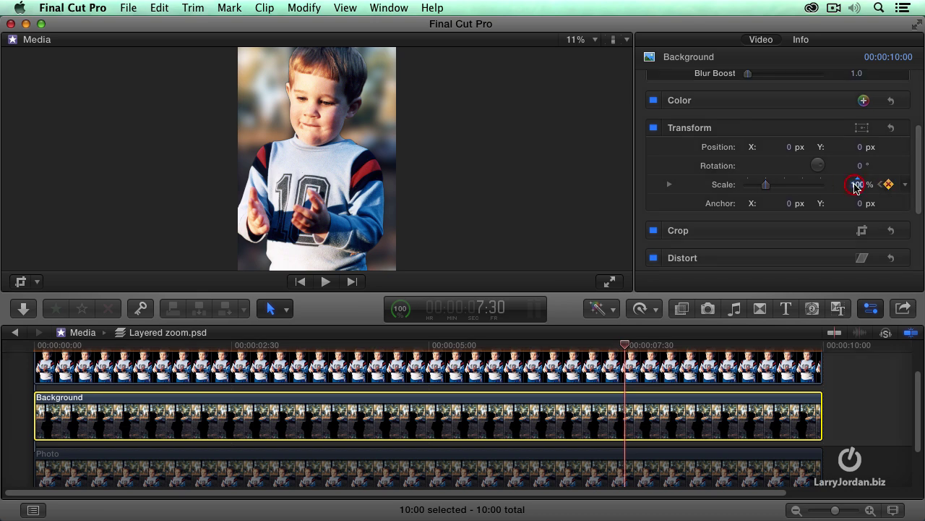
{"action": "left_click", "coordinate": [858, 184]}
{"action": "type", "text": "120"}
{"action": "key", "text": "Return"}
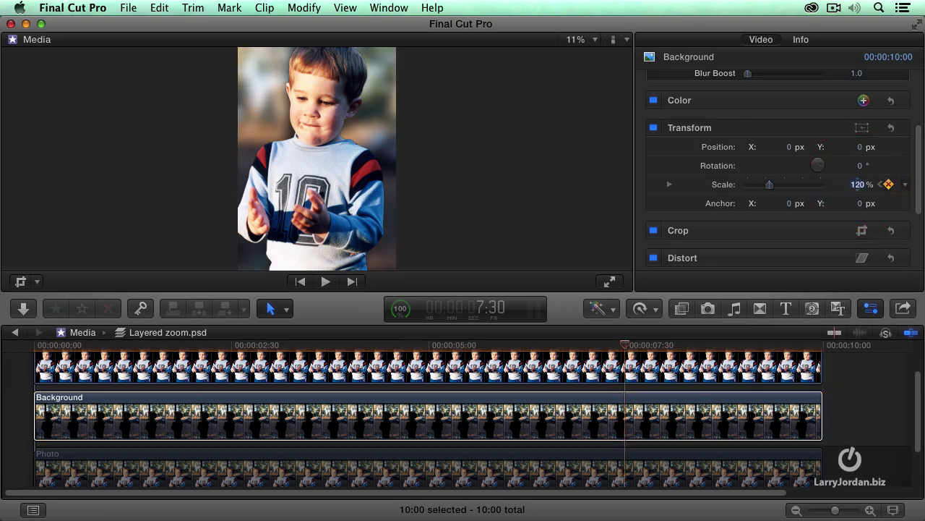
{"action": "left_click", "coordinate": [34, 348]}
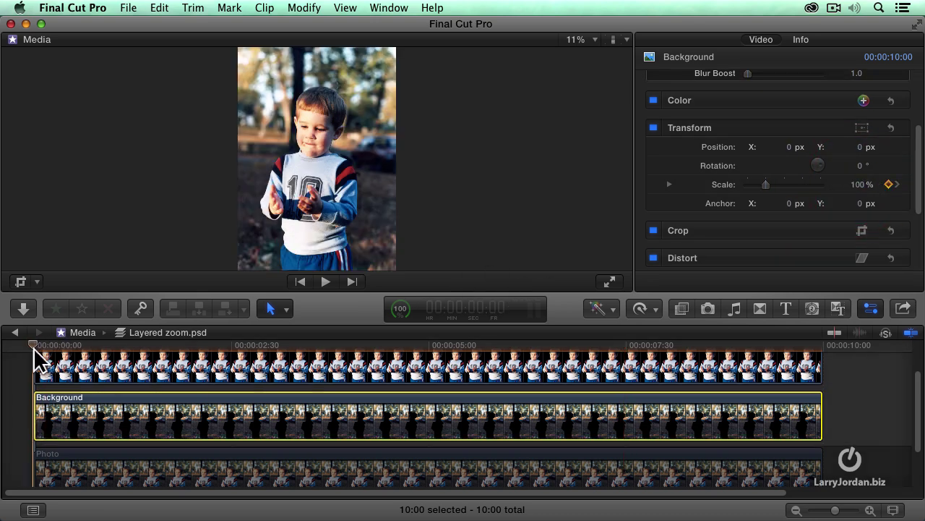
{"action": "key", "text": "space"}
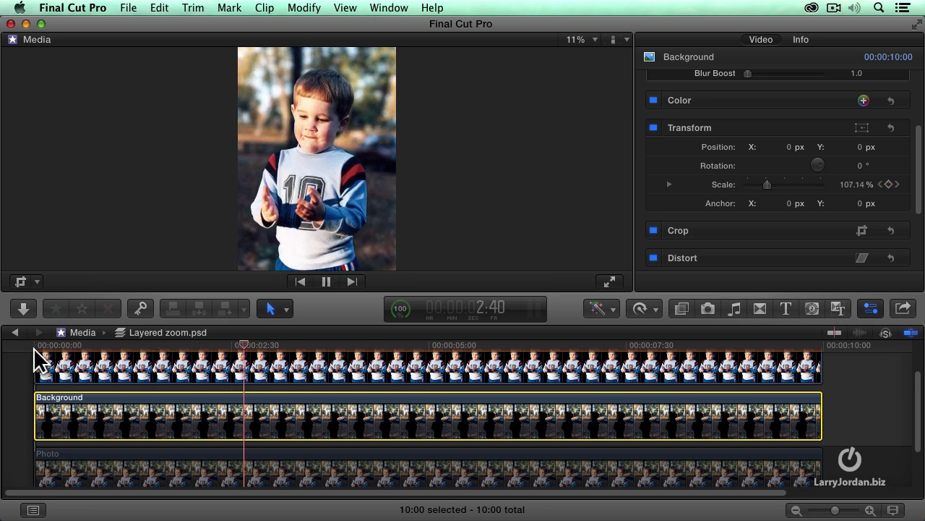
{"action": "key", "text": "space"}
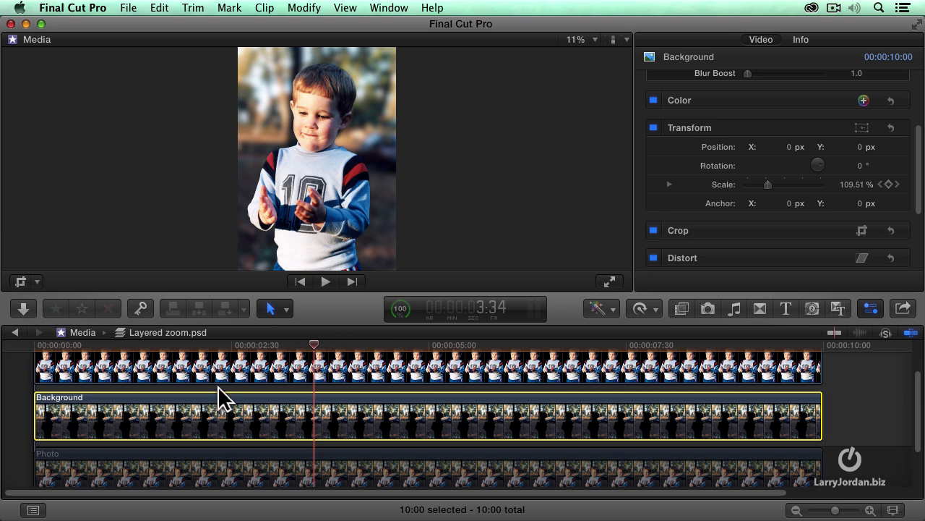
Add a Position keyframe on the Background clip at the very start
{"action": "left_click", "coordinate": [105, 346]}
{"action": "left_click", "coordinate": [37, 346]}
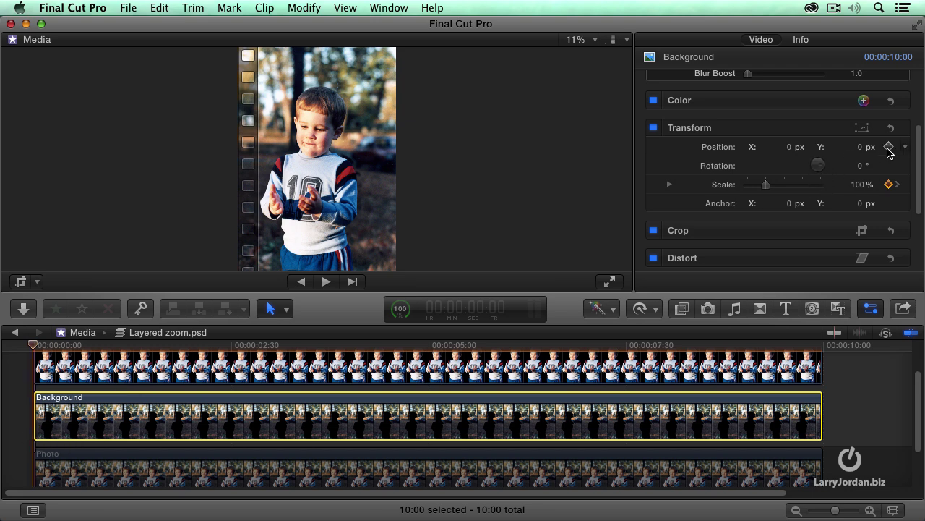
{"action": "left_click", "coordinate": [889, 148]}
At 7:30, set the Background's Position X to -110 px, then return to the start
{"action": "left_click_drag", "start_coordinate": [546, 340], "coordinate": [626, 345]}
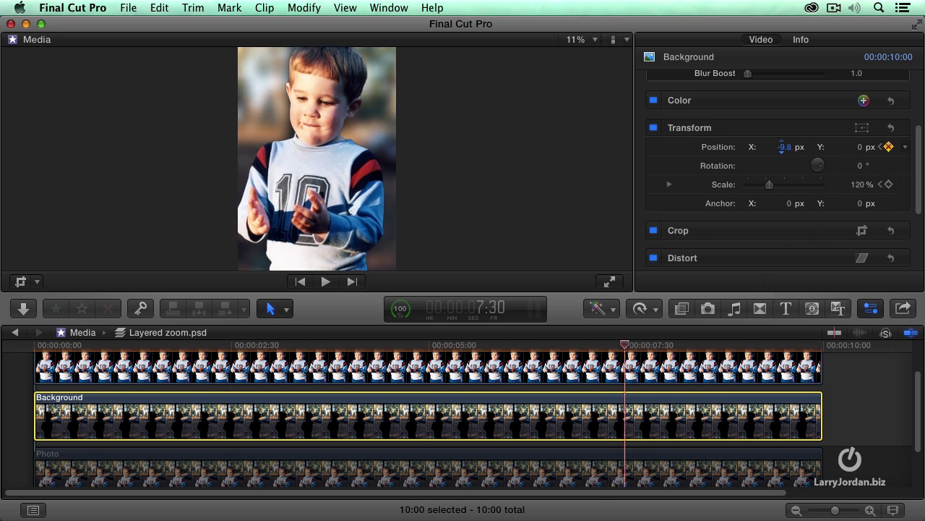
{"action": "left_click_drag", "start_coordinate": [782, 147], "coordinate": [772, 147]}
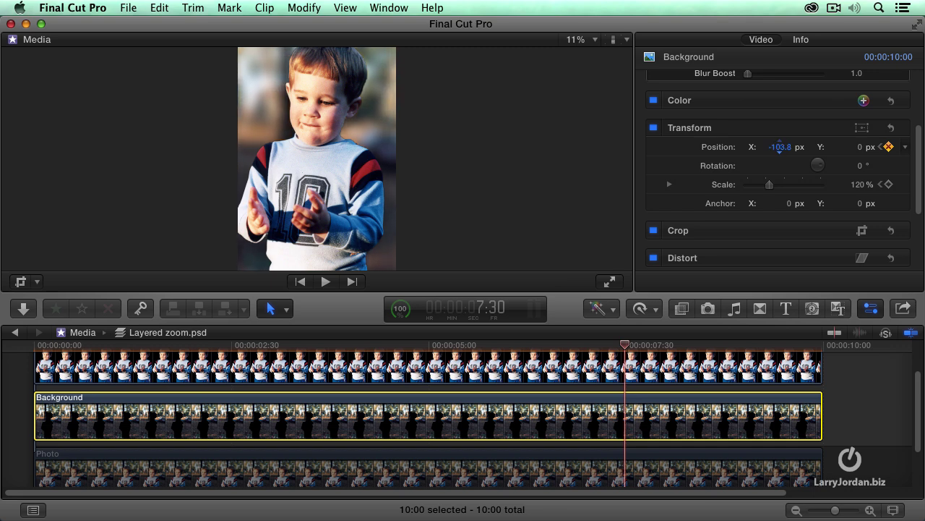
{"action": "left_click", "coordinate": [782, 146]}
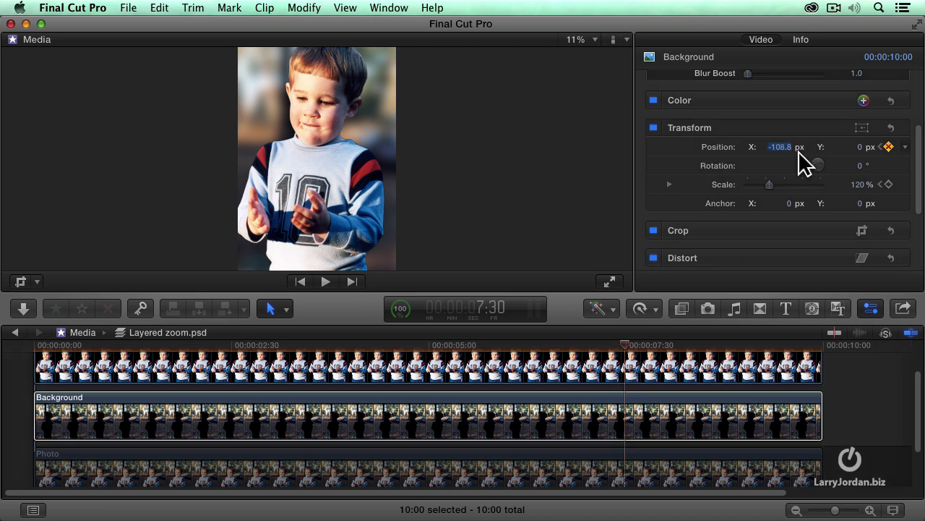
{"action": "type", "text": "-11"}
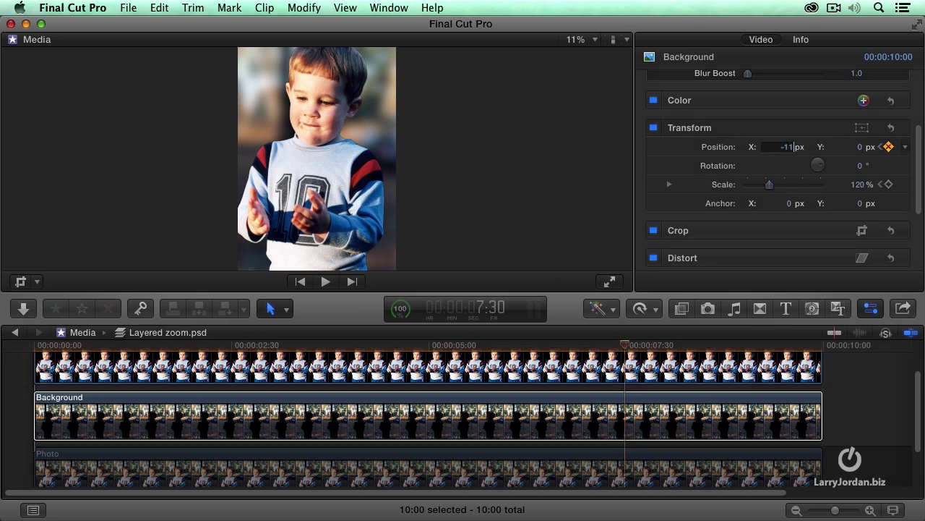
{"action": "type", "text": "0"}
{"action": "key", "text": "Return"}
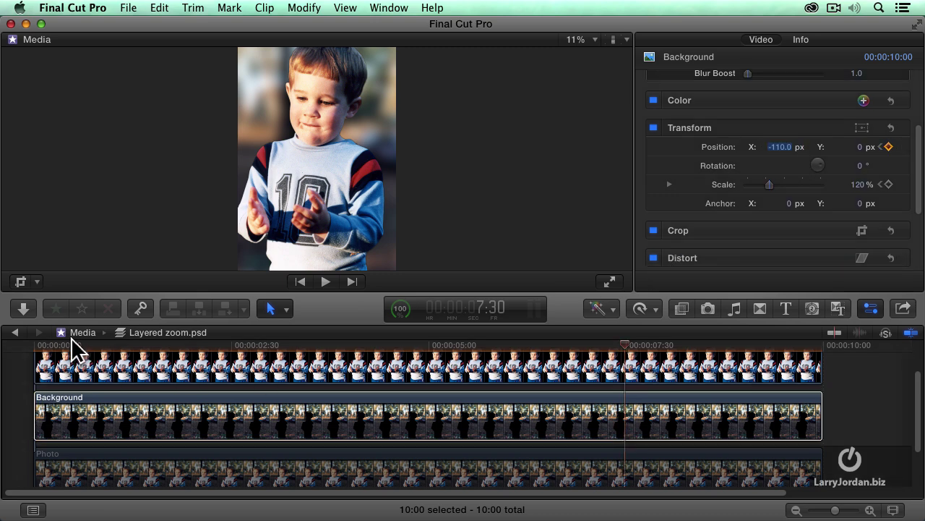
{"action": "key", "text": "Home"}
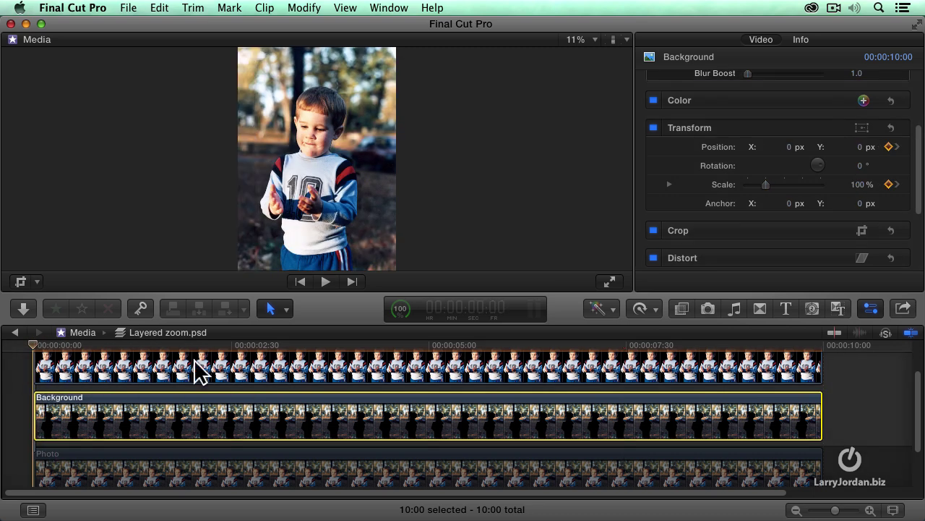
Play back the Background's combined zoom and leftward slide, then stop
{"action": "key", "text": "space"}
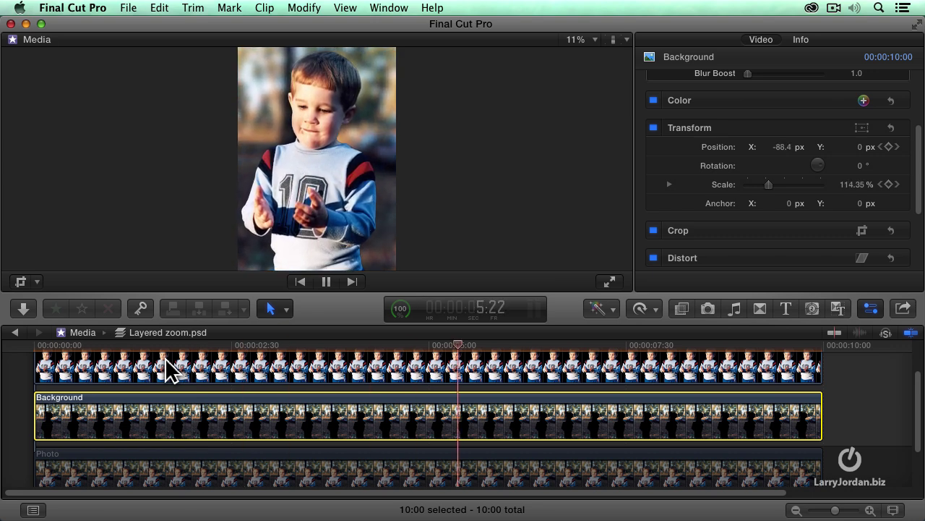
{"action": "key", "text": "space"}
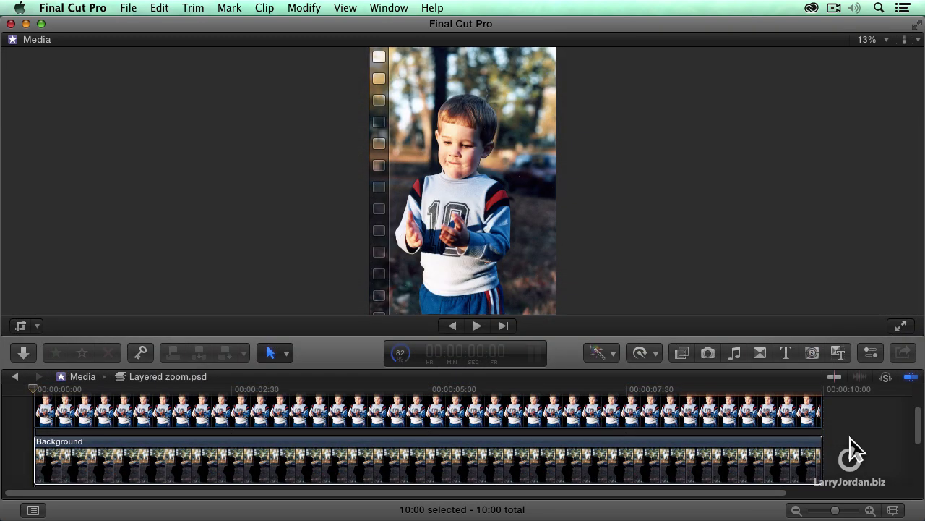
Play the layered zoom twice from the start, stopping the second pass at 8:12
{"action": "key", "text": "space"}
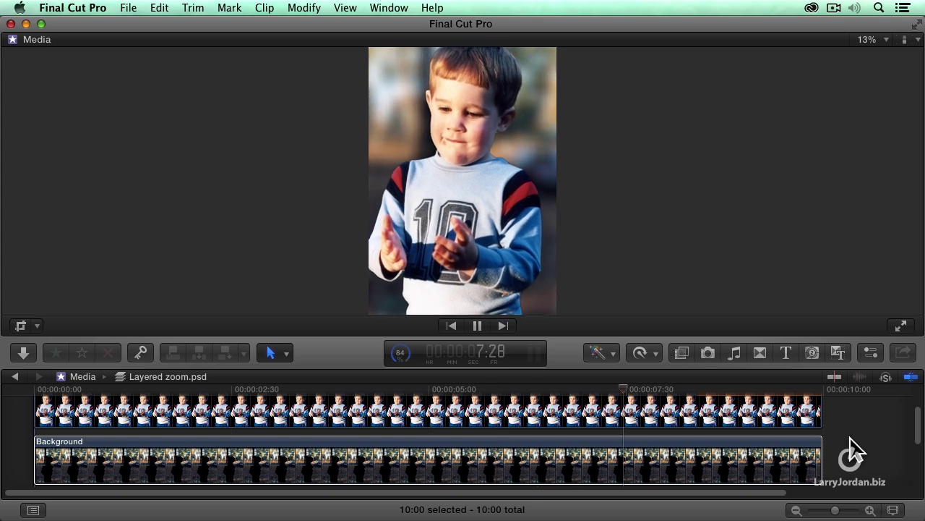
{"action": "key", "text": "space"}
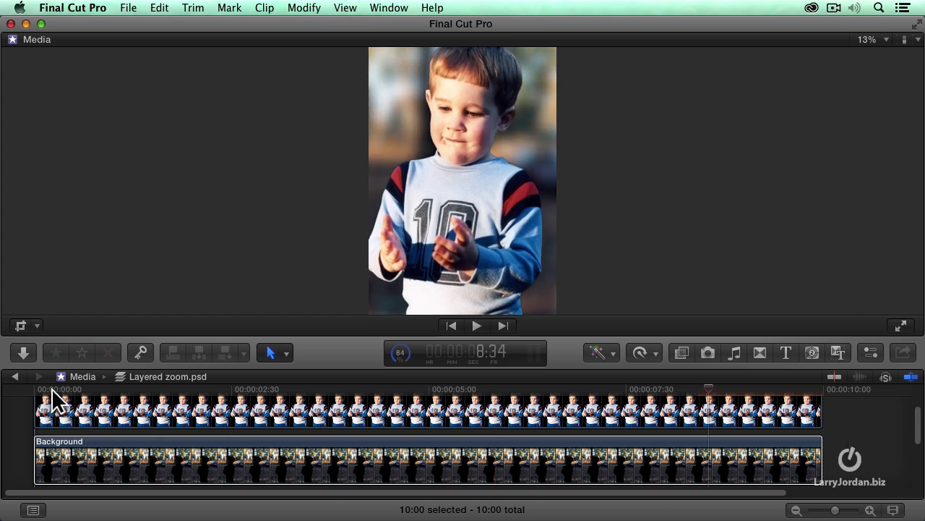
{"action": "left_click", "coordinate": [19, 391]}
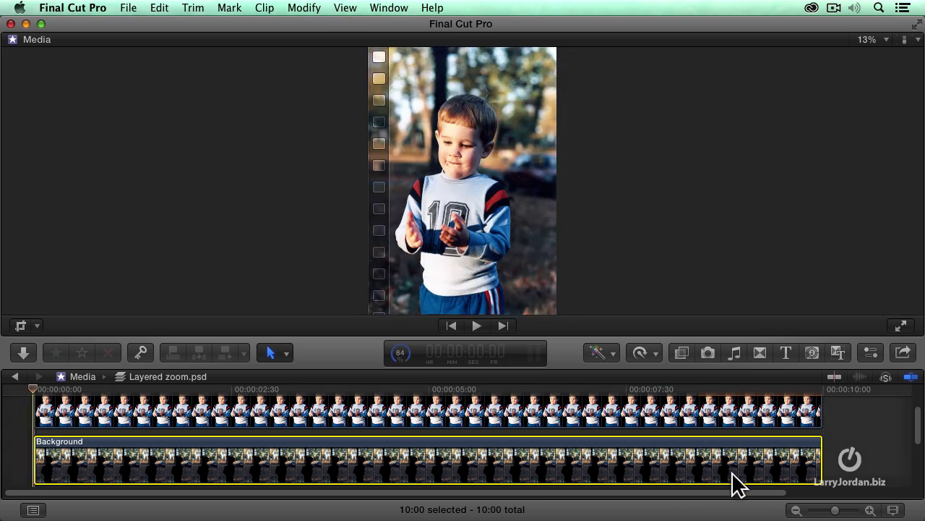
{"action": "key", "text": "space"}
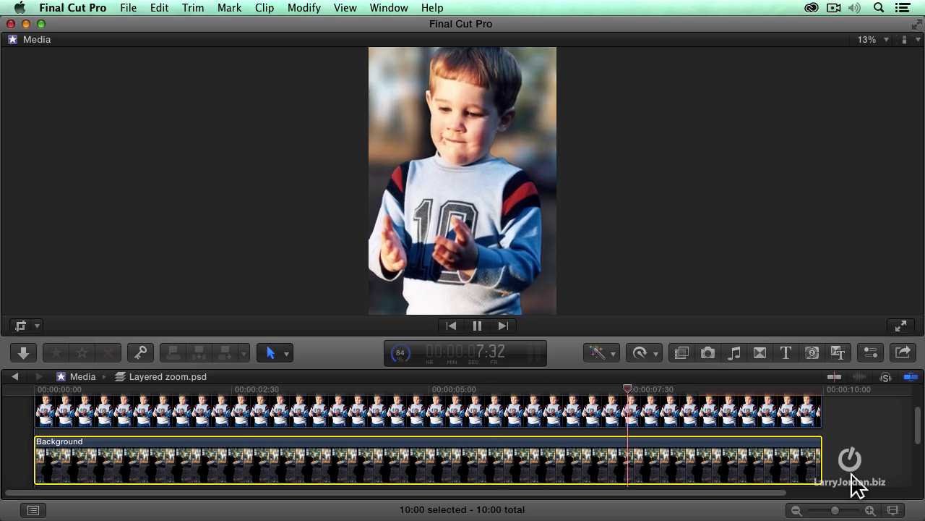
{"action": "key", "text": "space"}
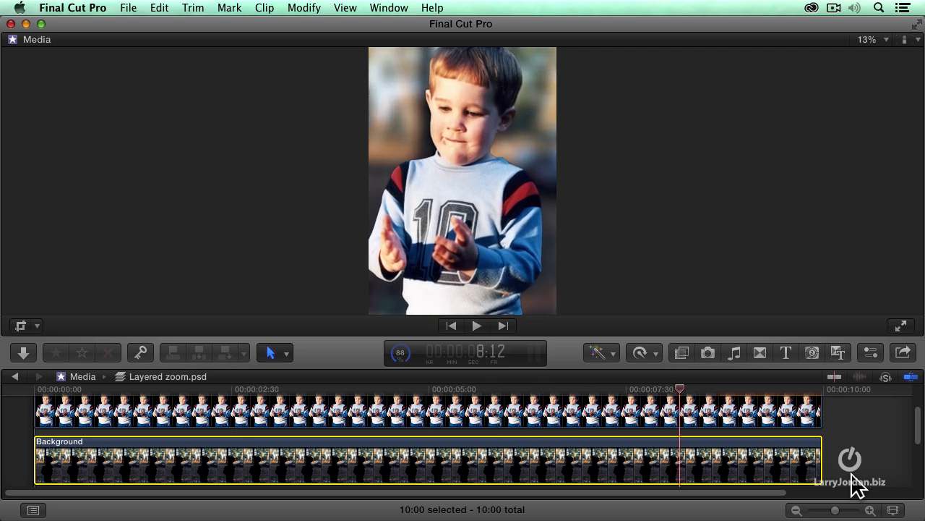